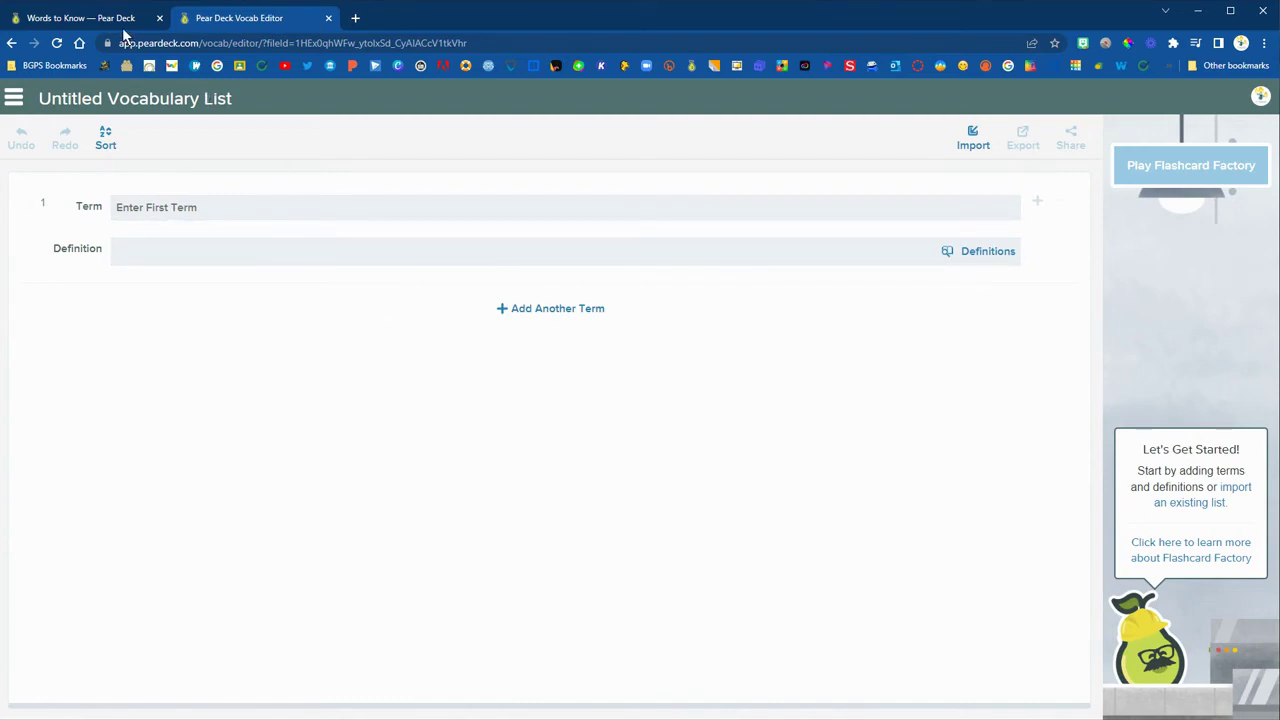
Step: Open the Grade 5 vocabulary list from the Words to Know page
left_click(22, 100)
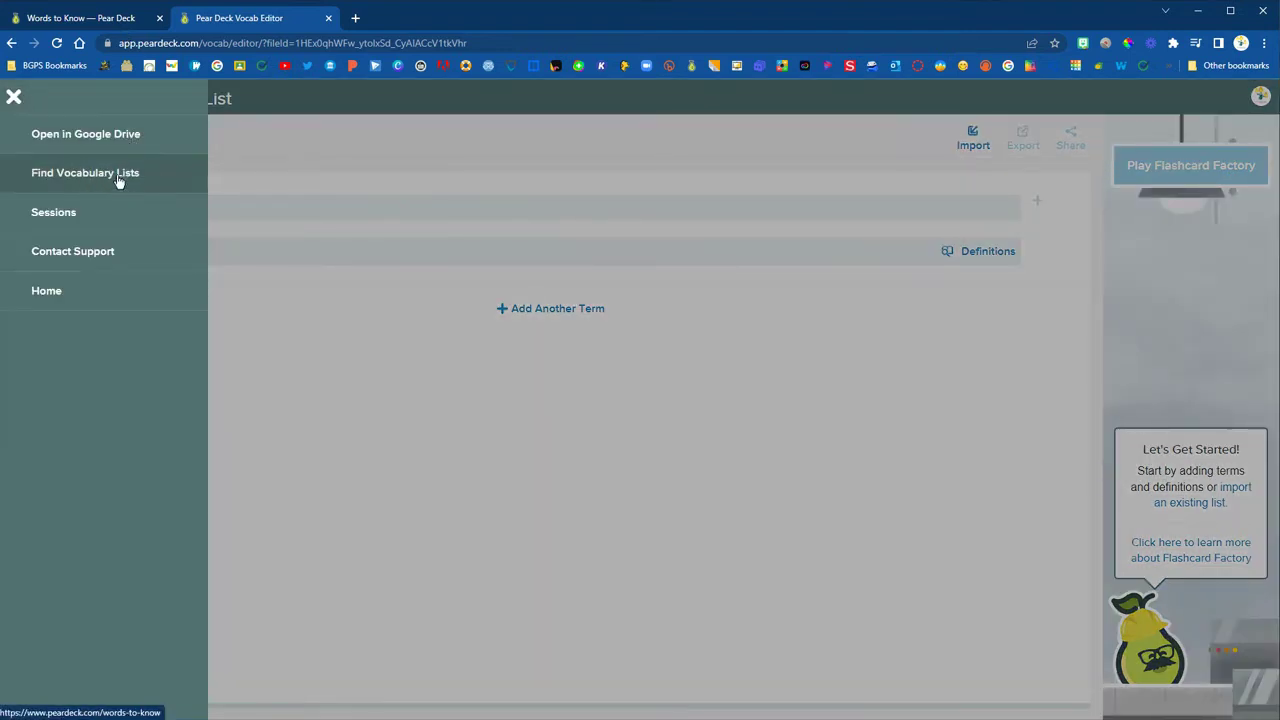
left_click(14, 96)
left_click(55, 22)
scroll(649, 423, "down", 3)
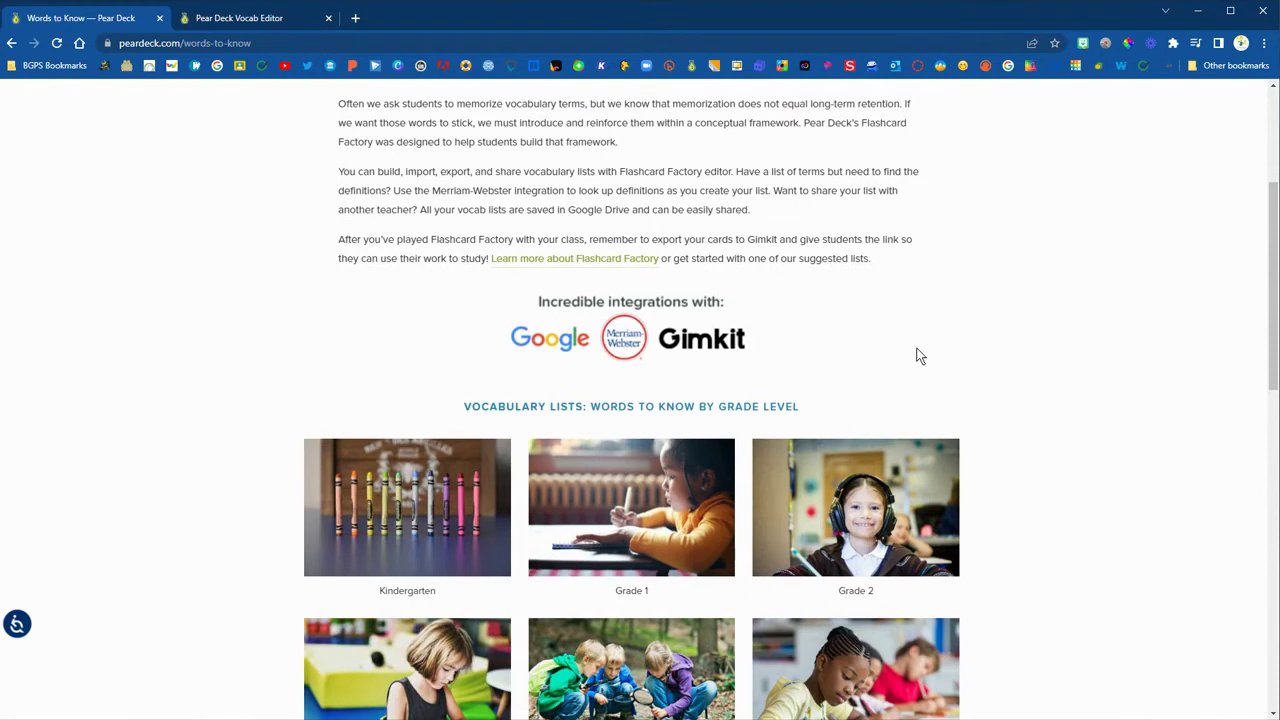
scroll(920, 355, "down", 3)
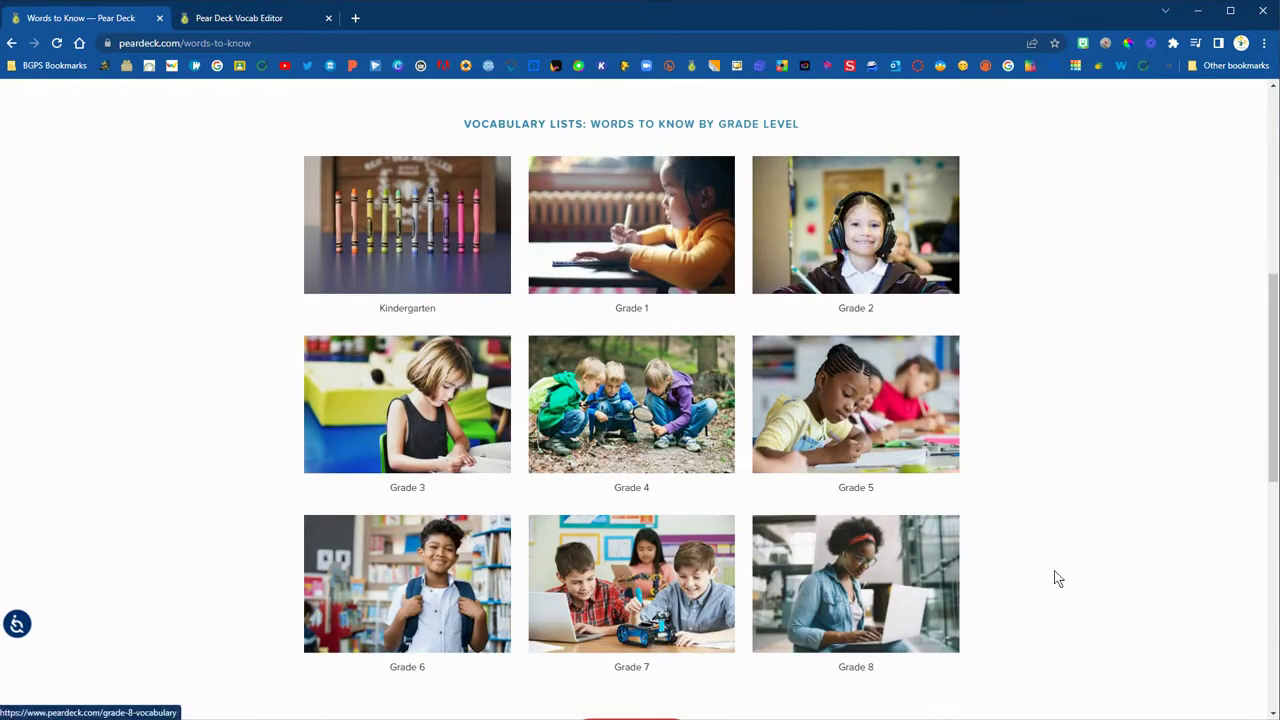
left_click(846, 396)
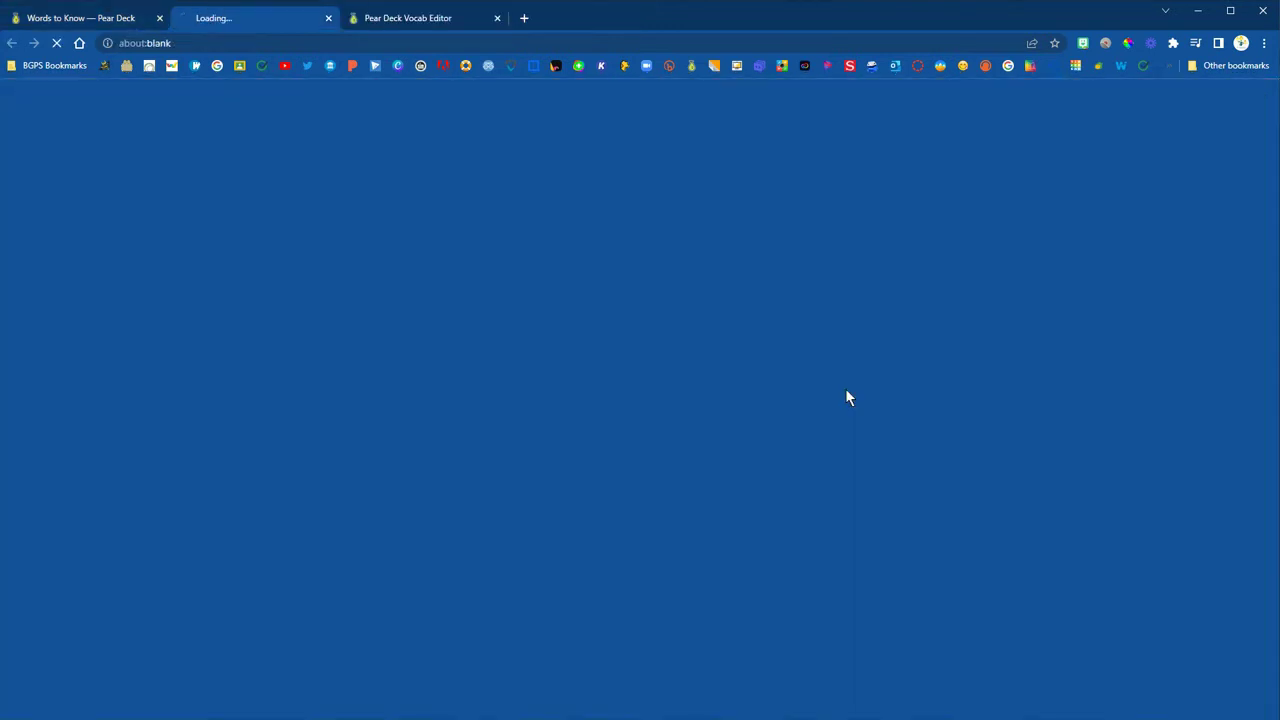
Step: Select the basic words from accurate to analyze, then close the Grade 5 page
scroll(333, 422, "down", 4)
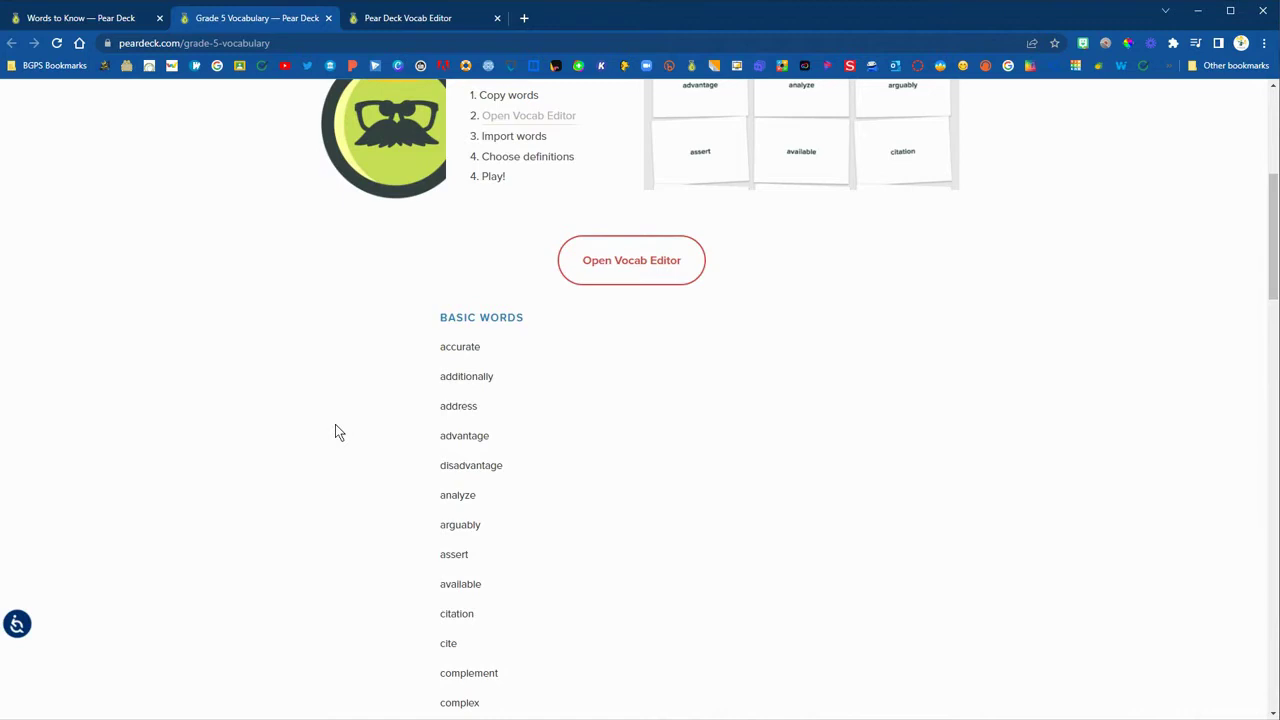
scroll(336, 425, "up", 3)
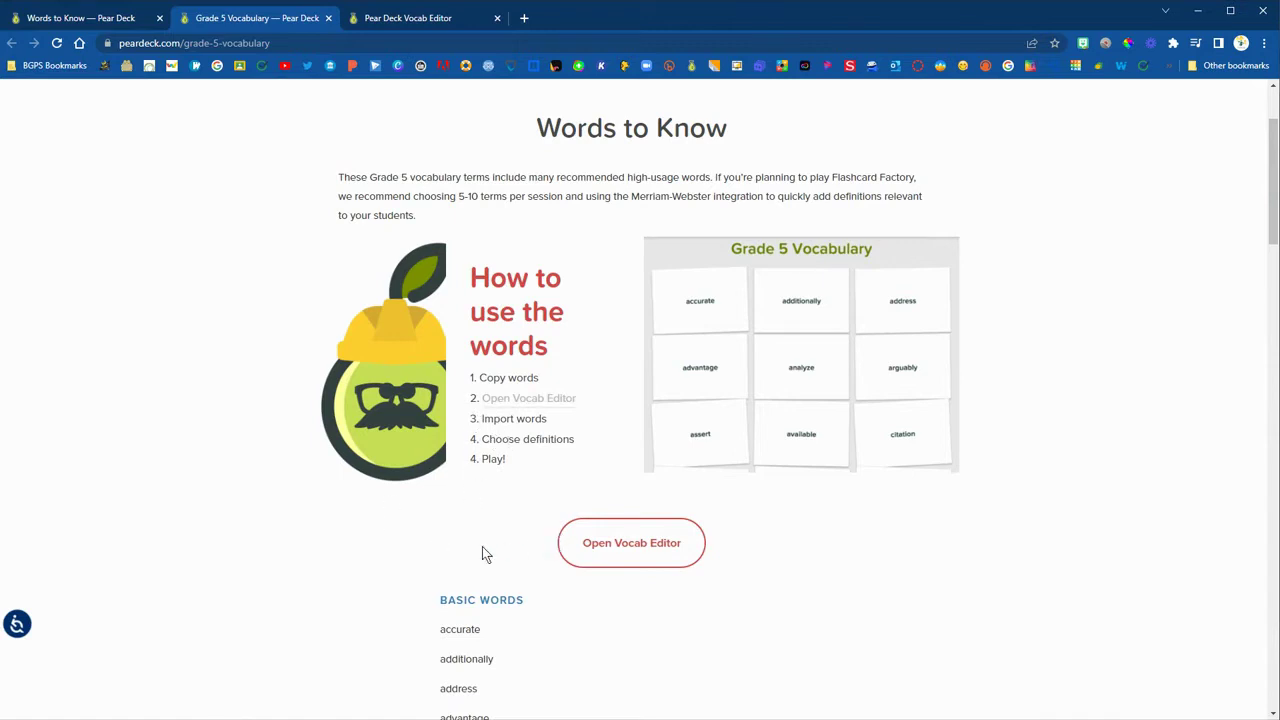
scroll(482, 554, "down", 3)
scroll(482, 554, "down", 1)
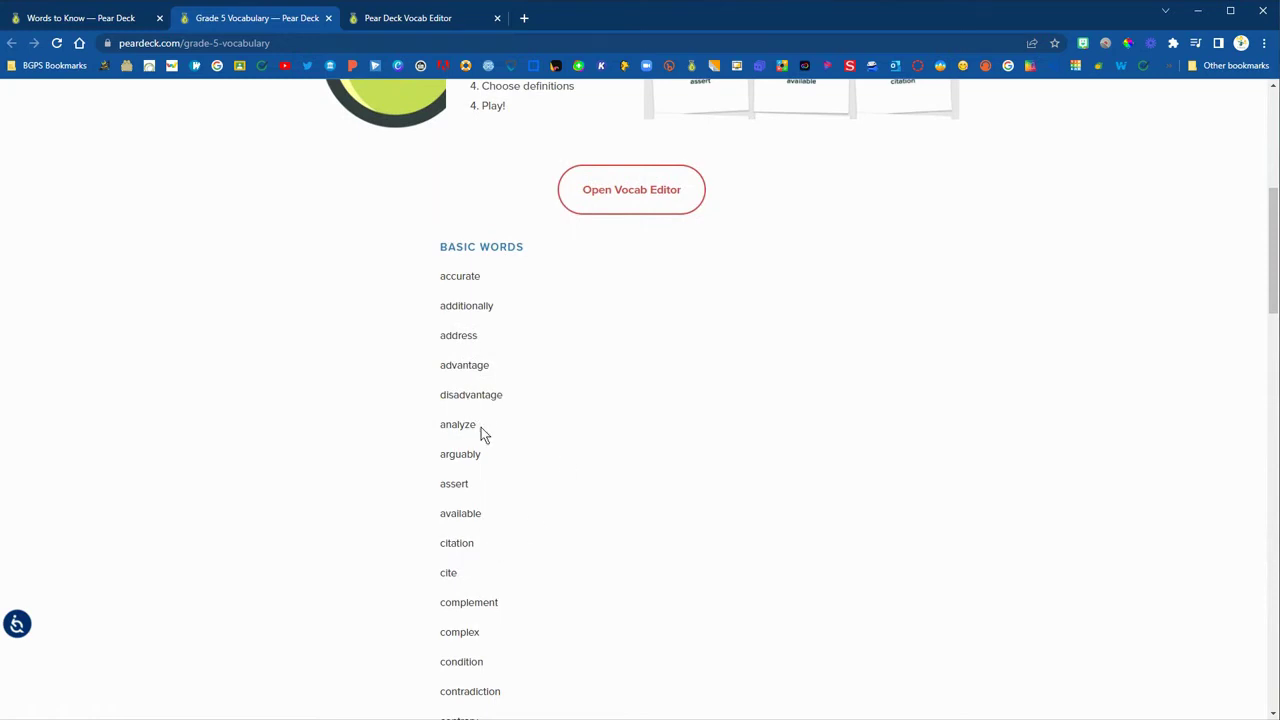
left_click_drag(481, 427, 429, 290)
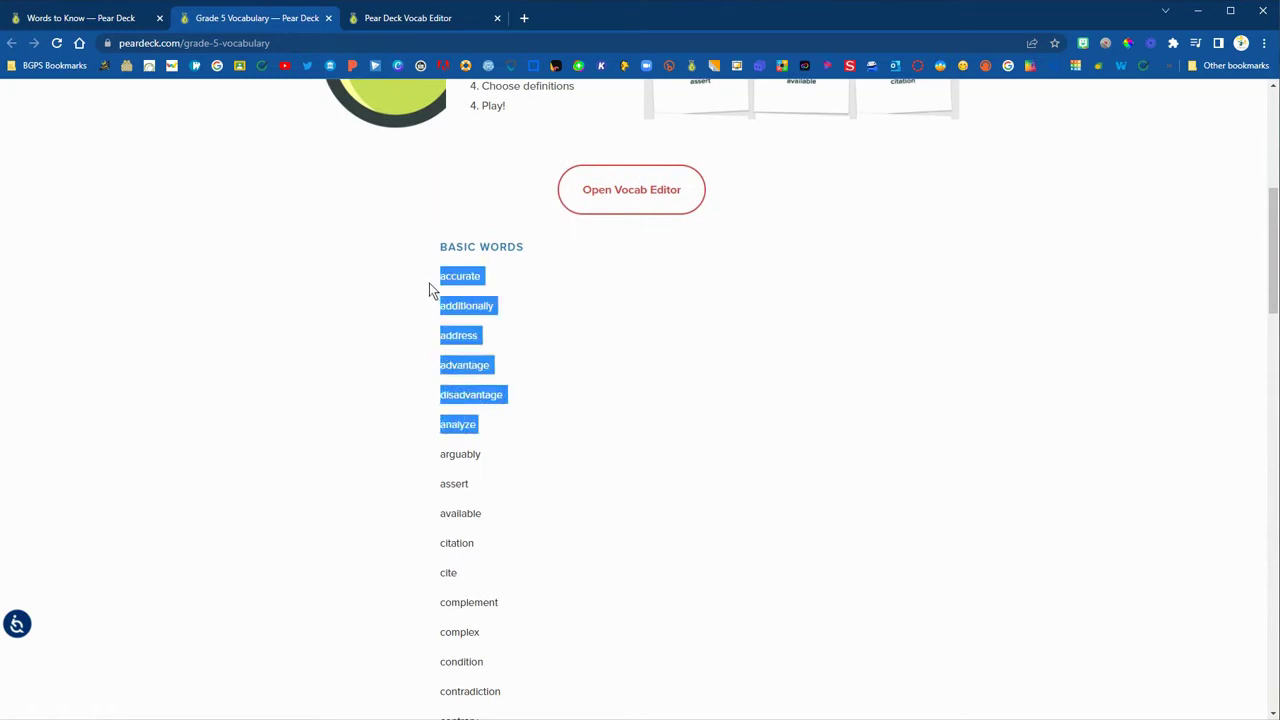
left_click(328, 18)
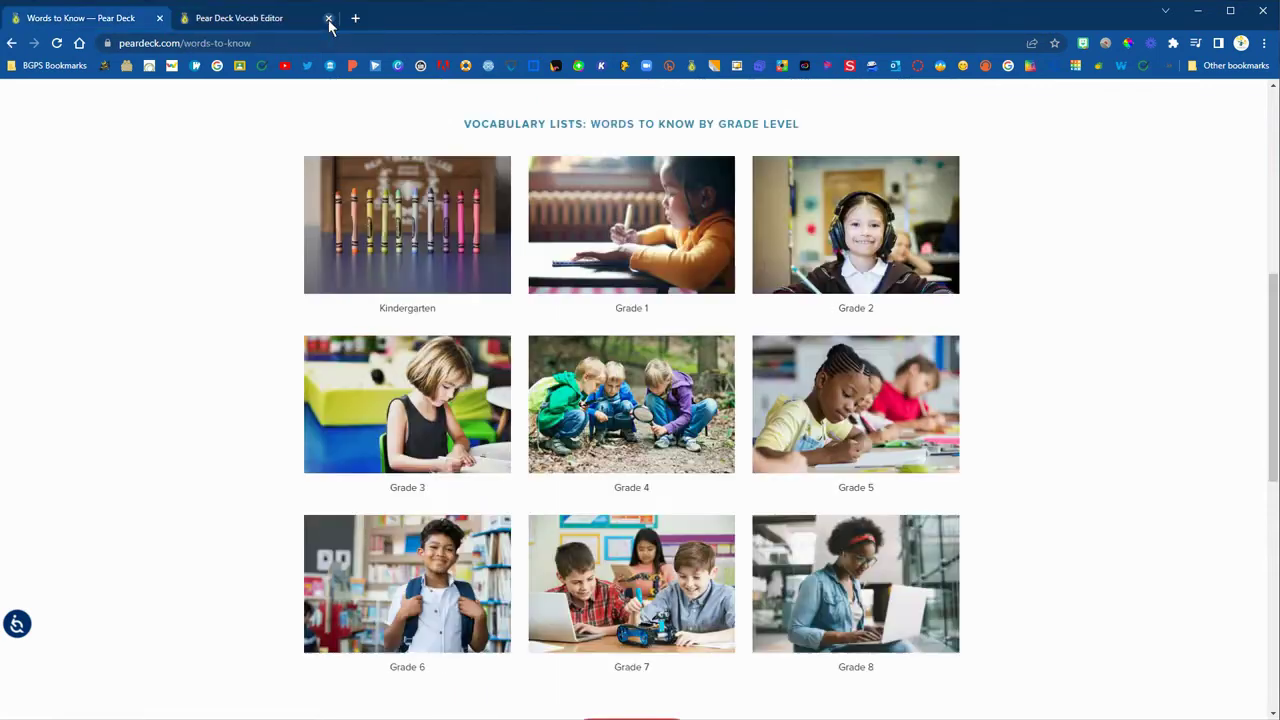
Step: Import the pasted words accurate, address, advantage, disadvantage and analyze as list terms
left_click(296, 28)
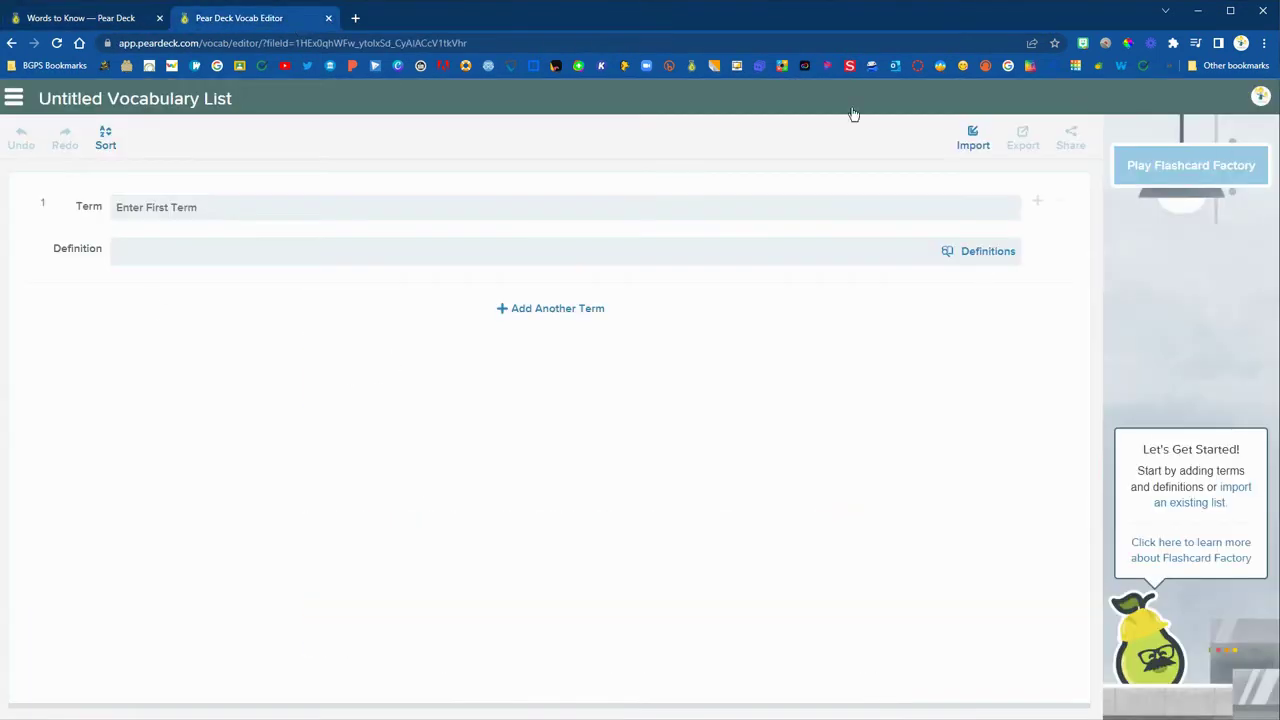
left_click(975, 132)
left_click(531, 208)
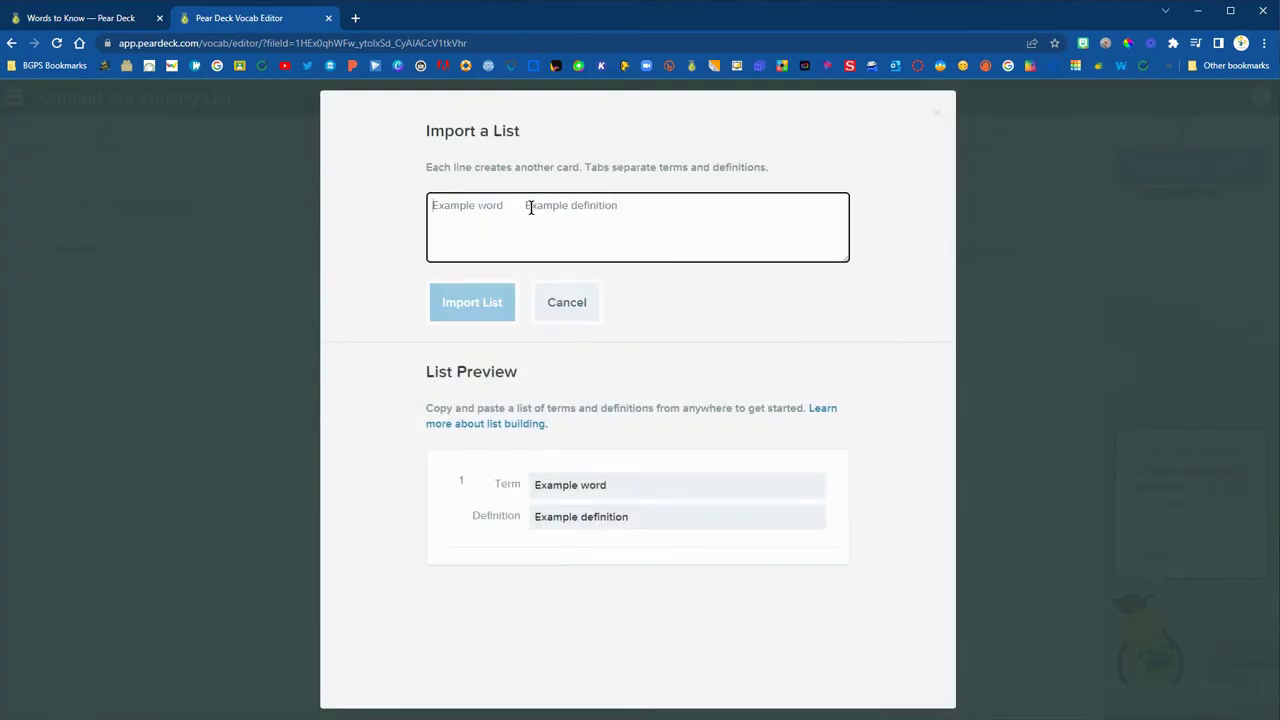
key("ctrl+v")
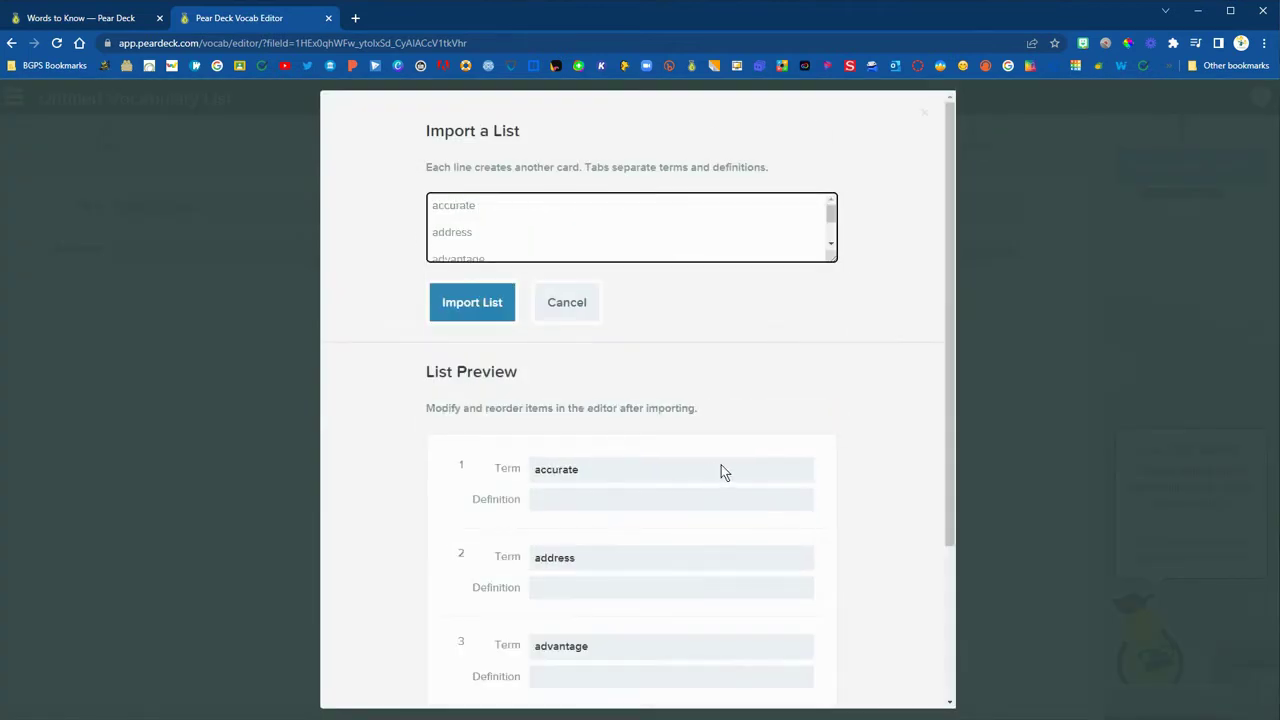
scroll(725, 472, "down", 2)
scroll(725, 472, "up", 2)
left_click(476, 300)
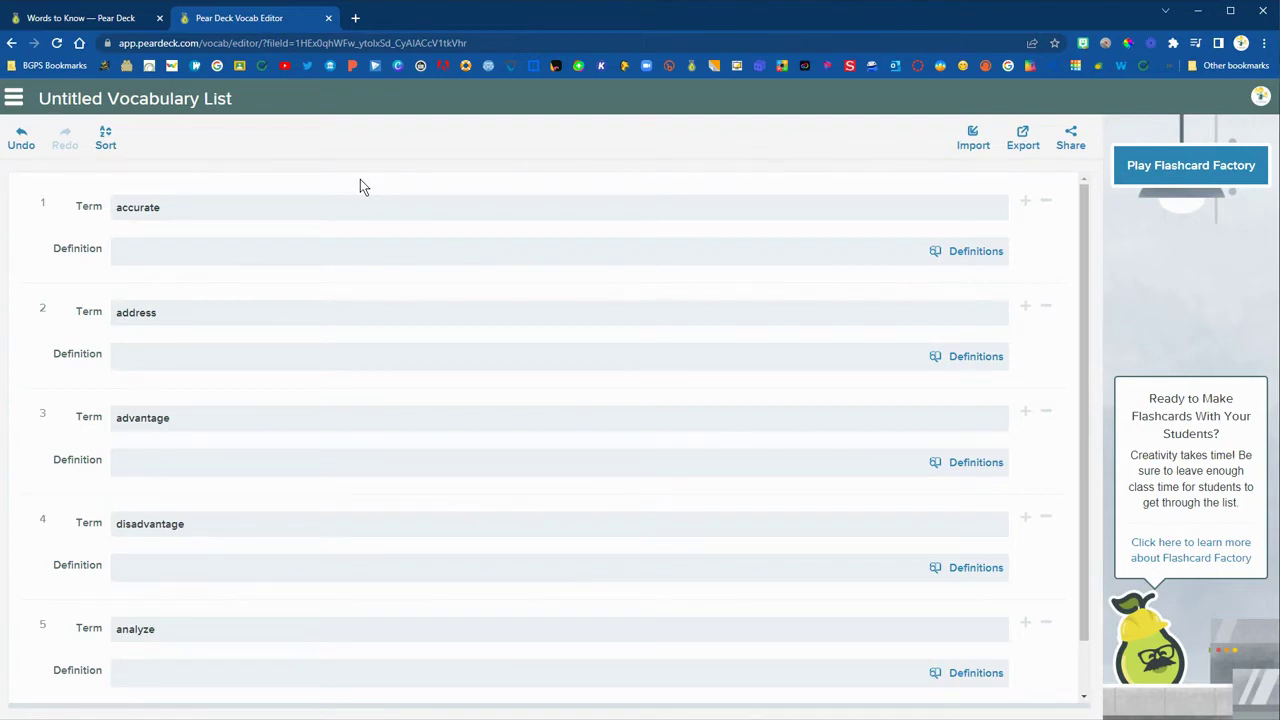
Step: Define accurate as conforming to a standard and address as communicating directly to a group
left_click(195, 251)
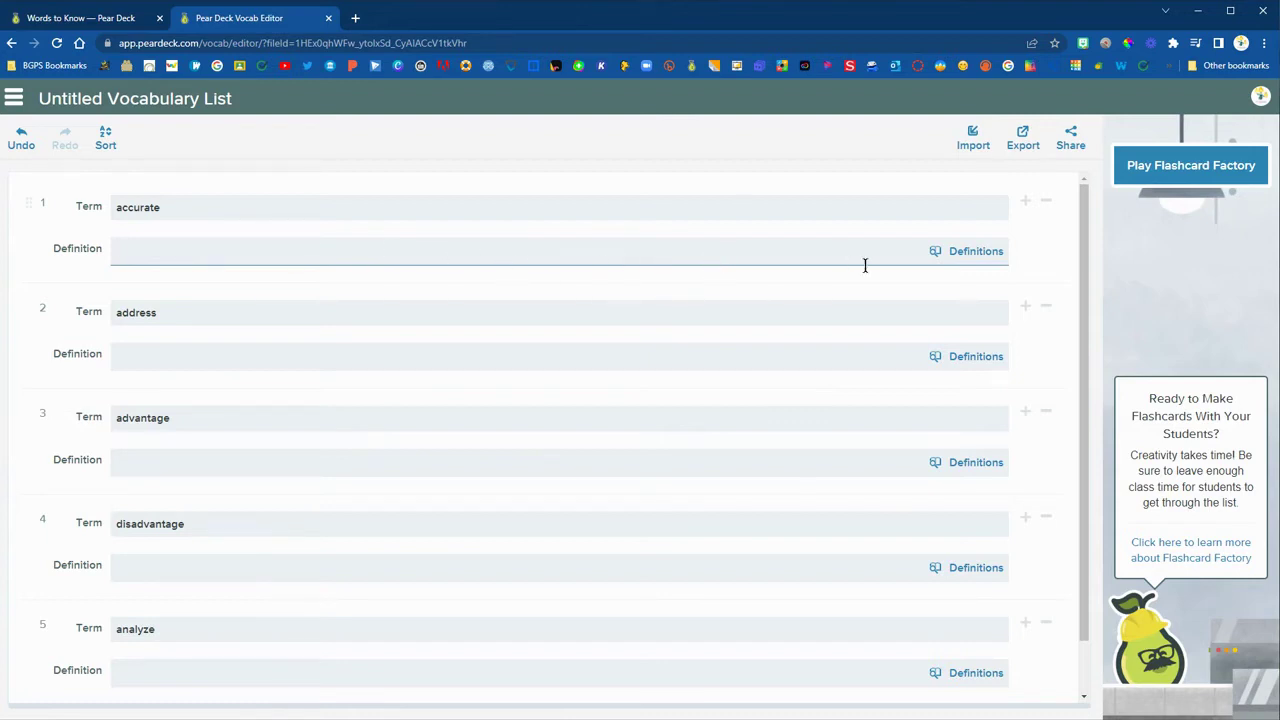
left_click(983, 255)
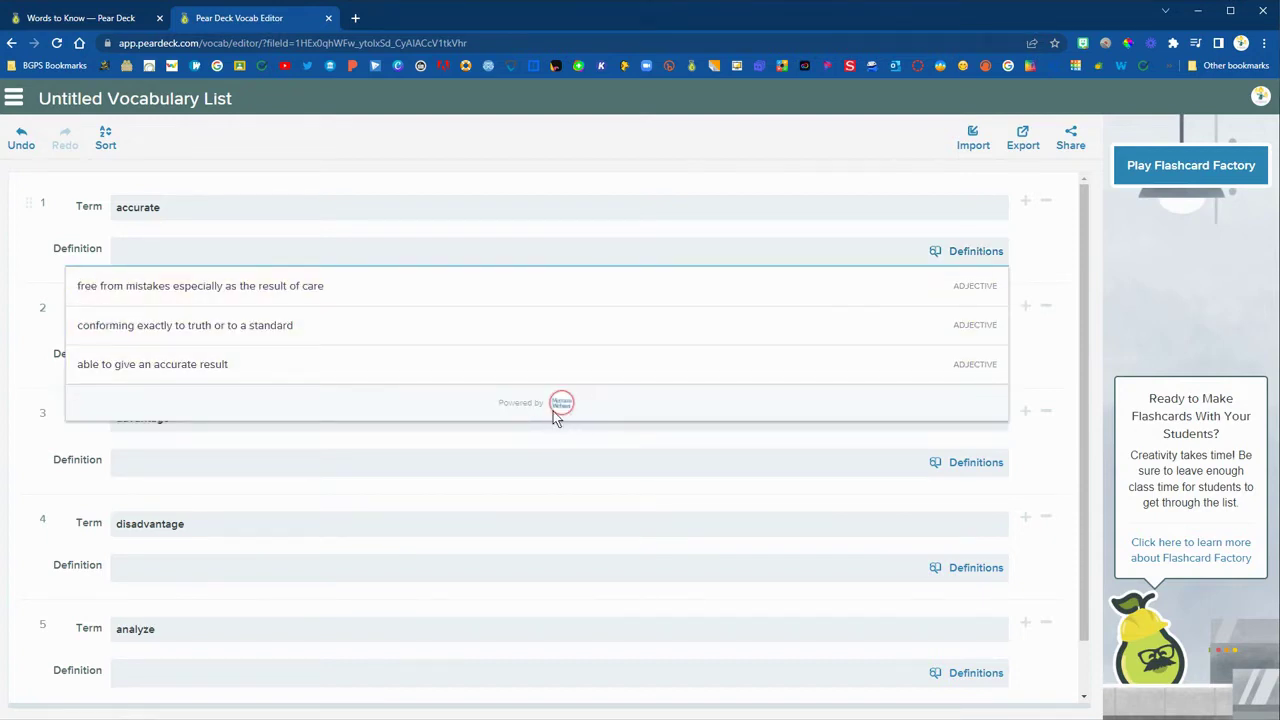
left_click(380, 337)
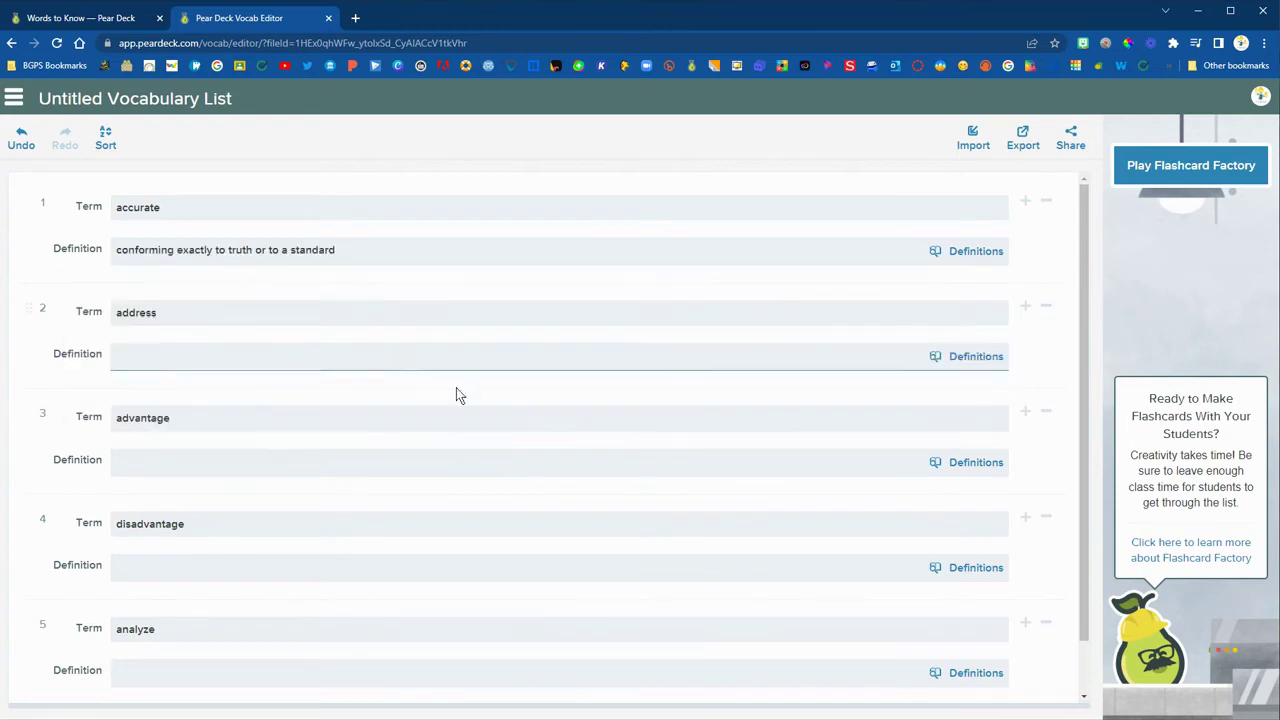
left_click(974, 360)
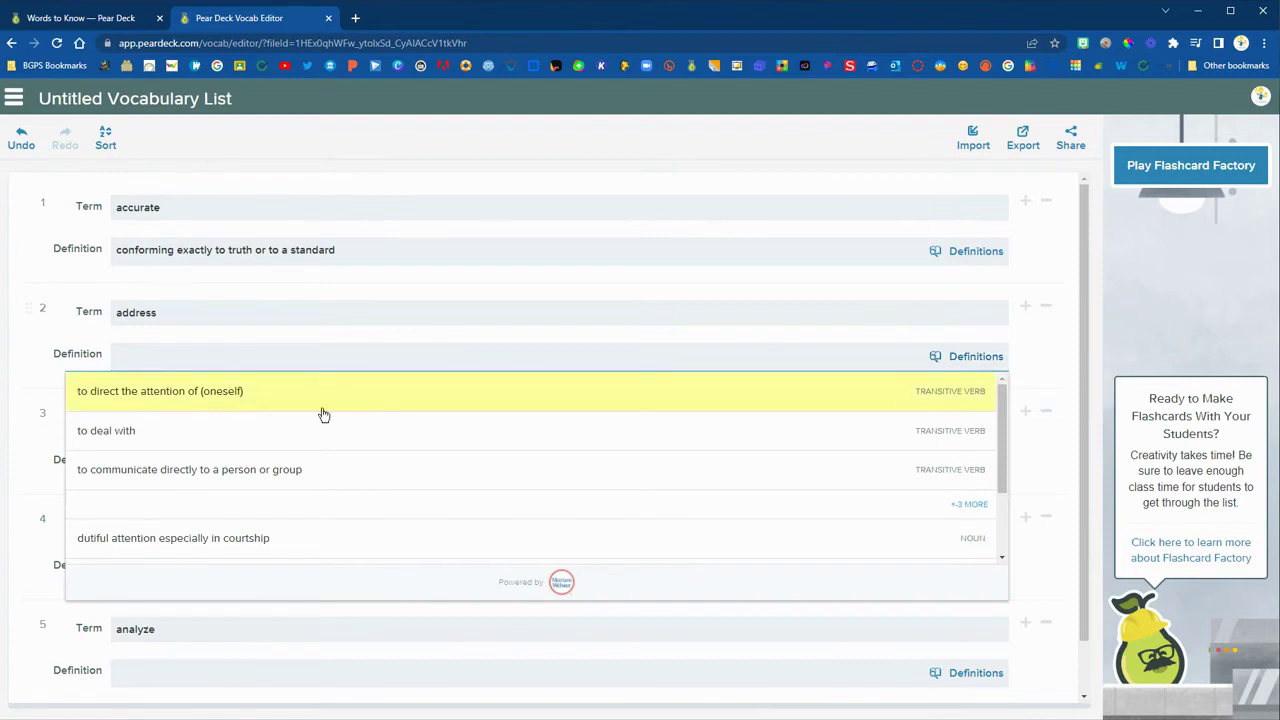
left_click(262, 480)
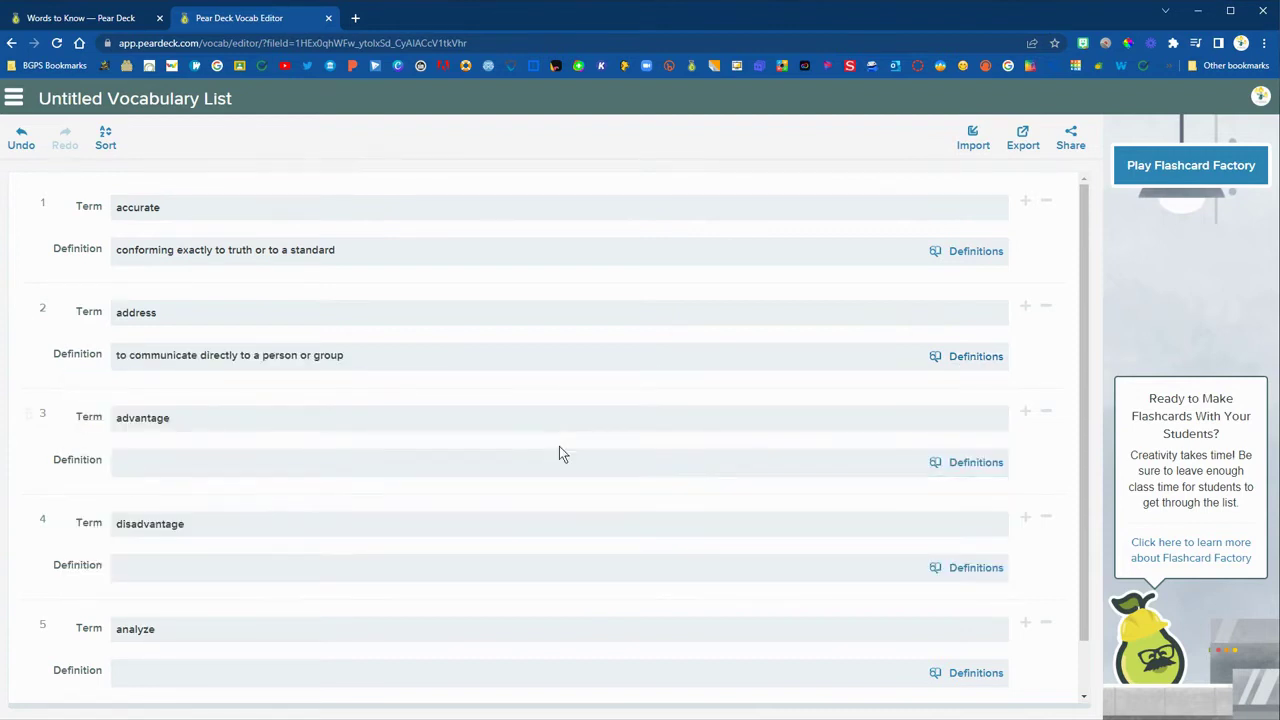
Step: Define advantage as a benefit, disadvantage as 'a cause of difficulty', and analyze with its second definition
scroll(559, 446, "down", 1)
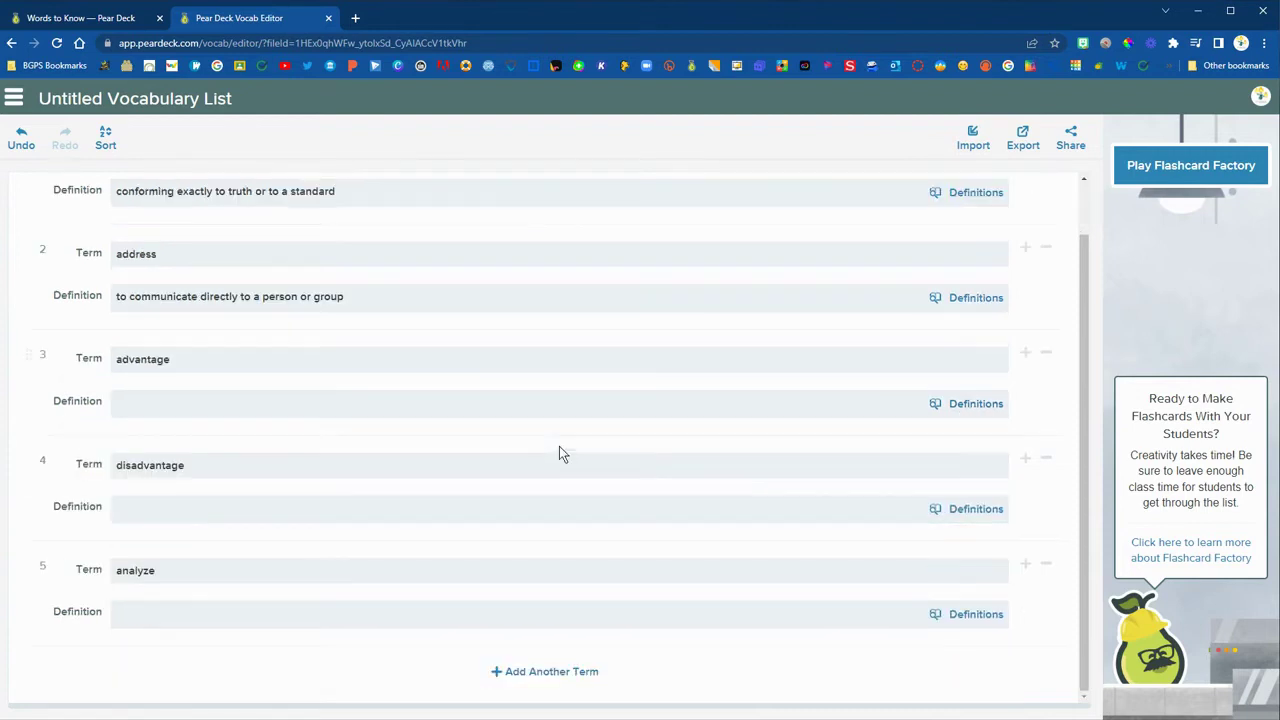
left_click(966, 405)
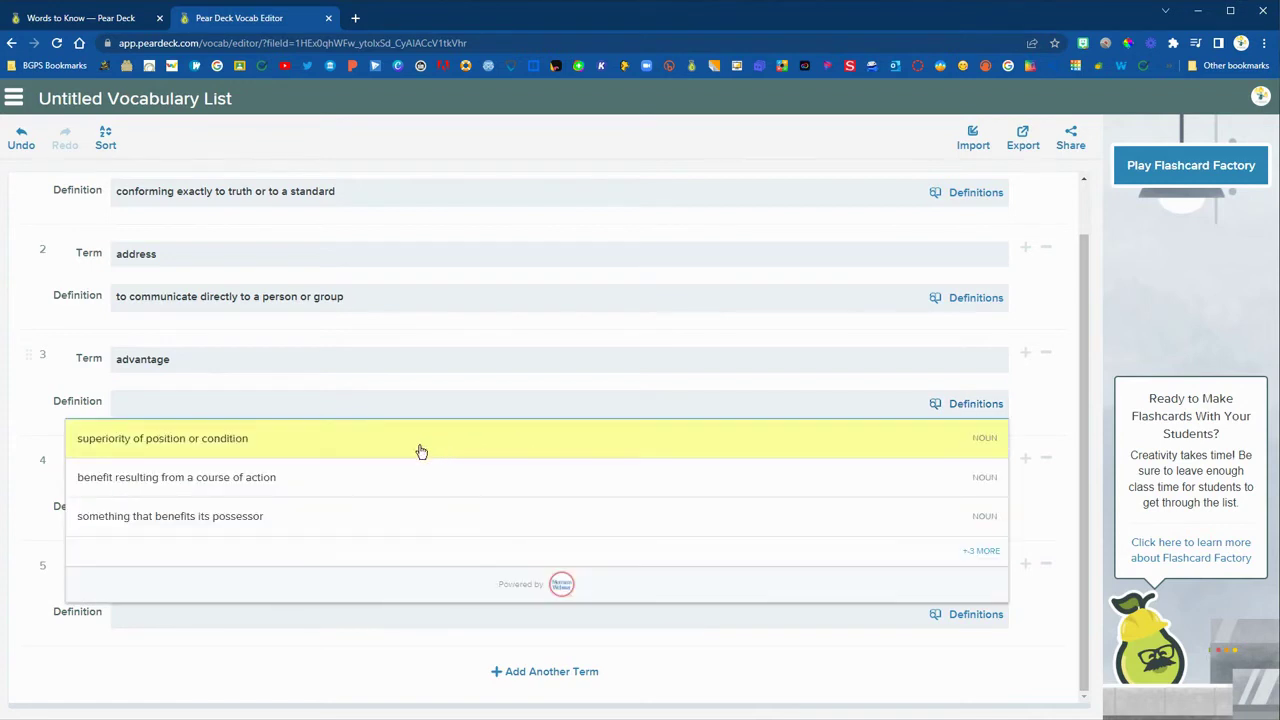
left_click(338, 483)
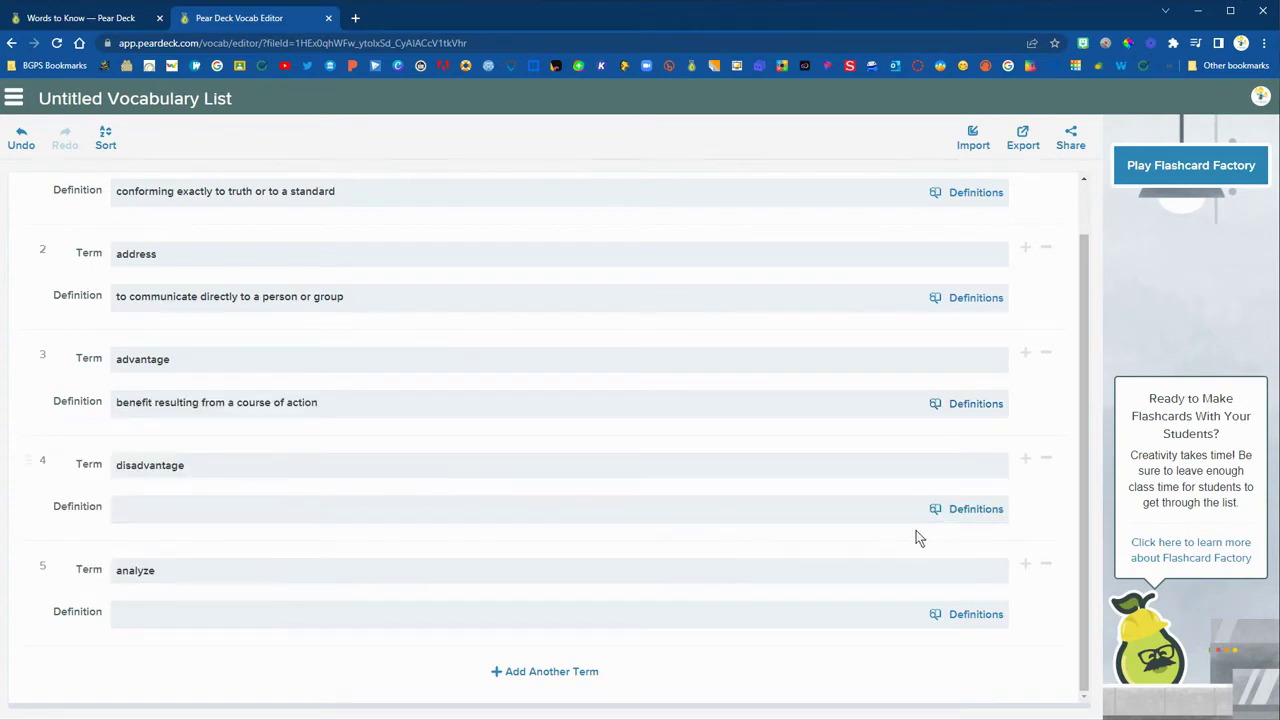
left_click(960, 510)
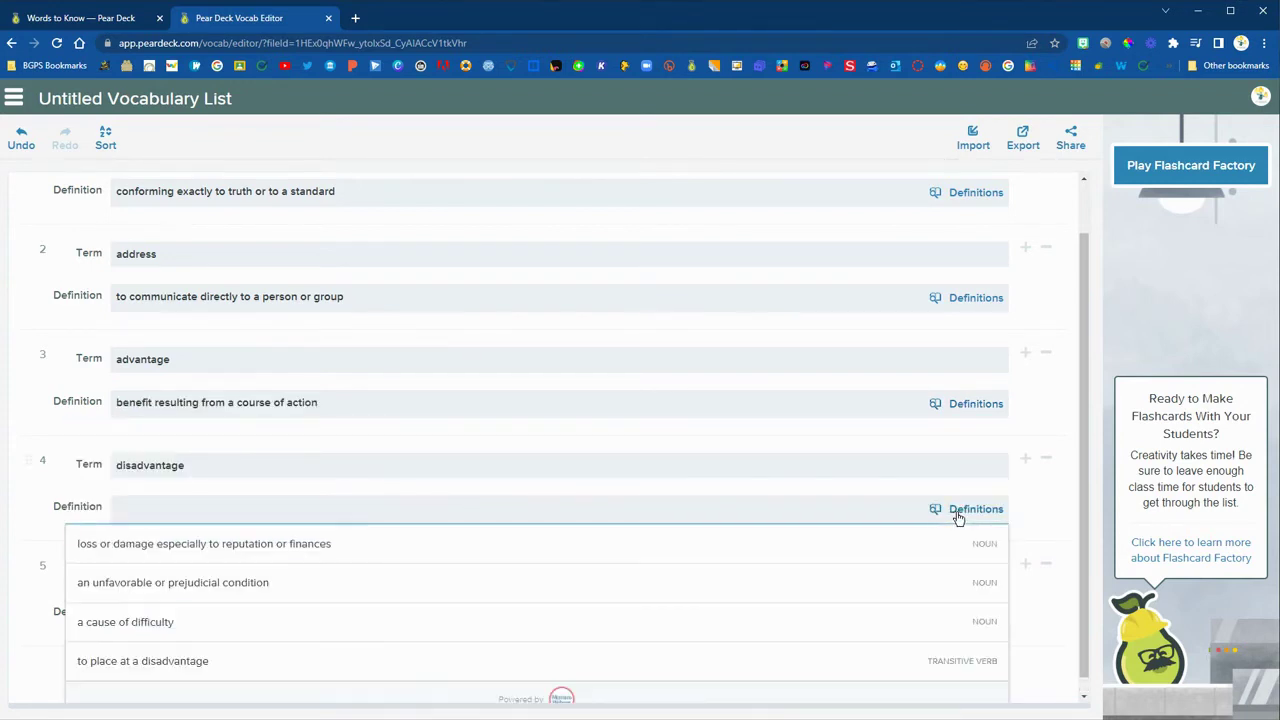
left_click(224, 622)
left_click(414, 580)
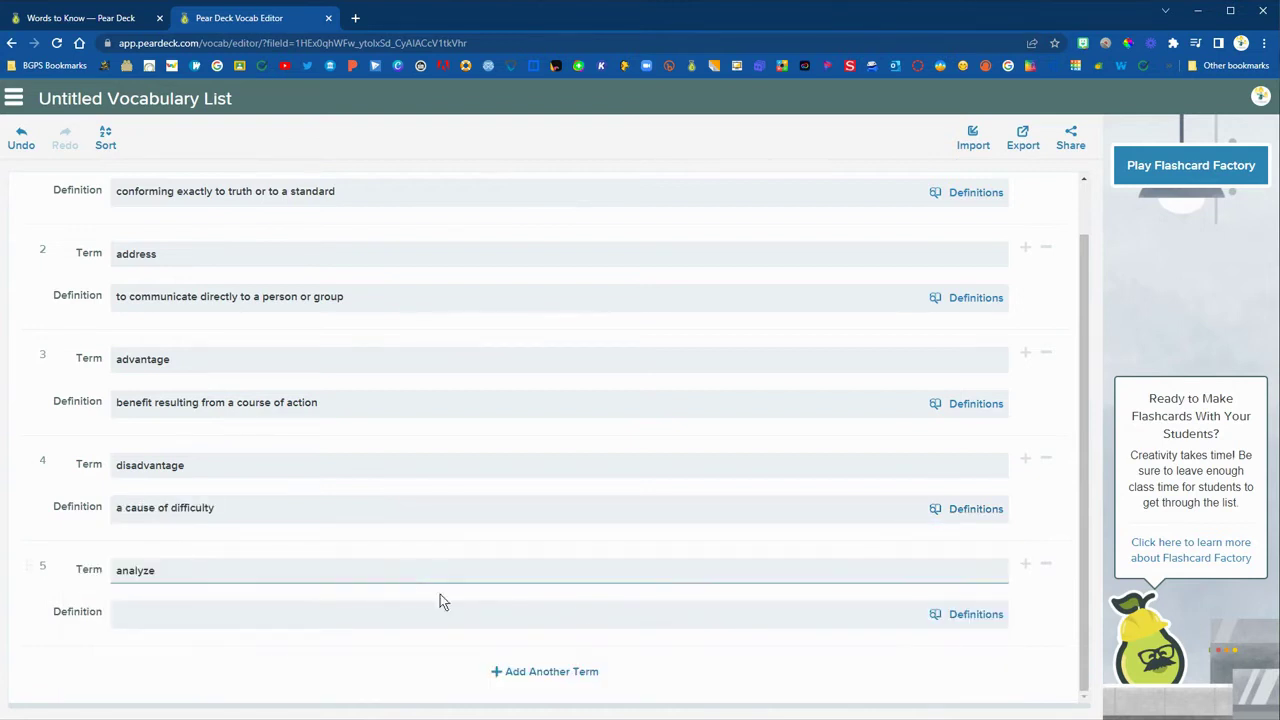
left_click(966, 616)
left_click(393, 680)
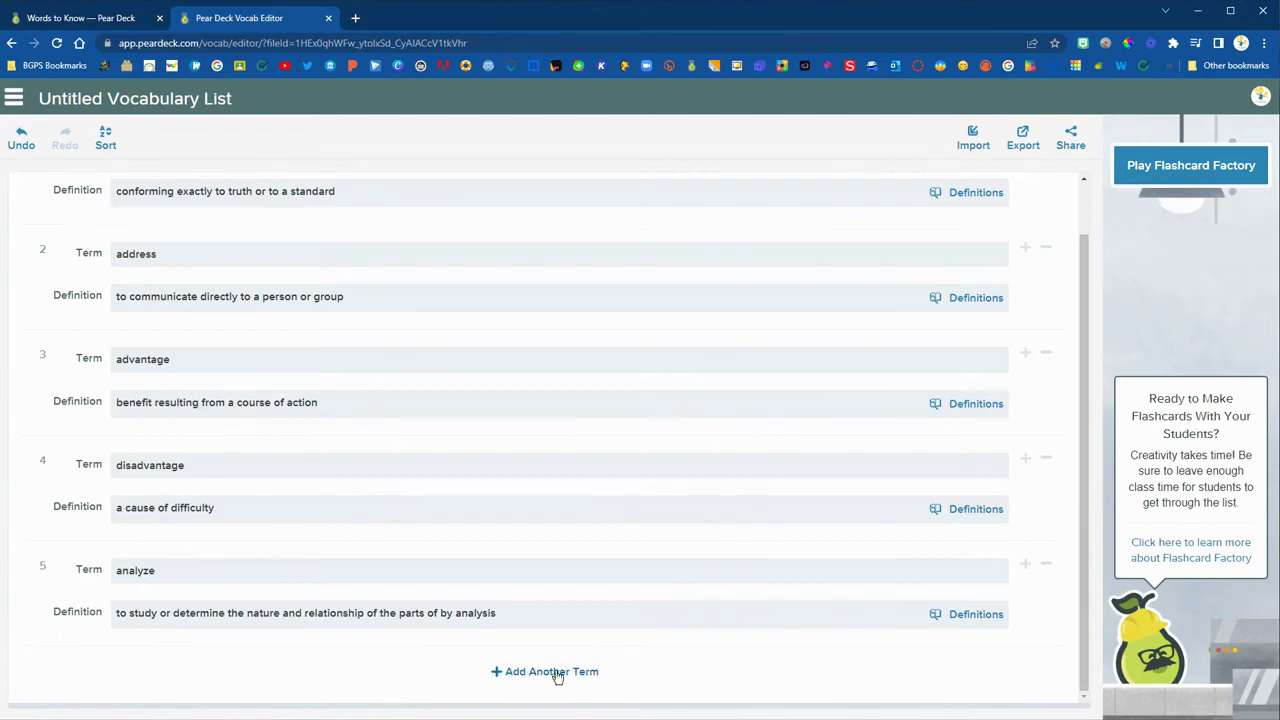
Step: Dismiss the 'Ok, I see it on the projector' tip
scroll(745, 568, "up", 2)
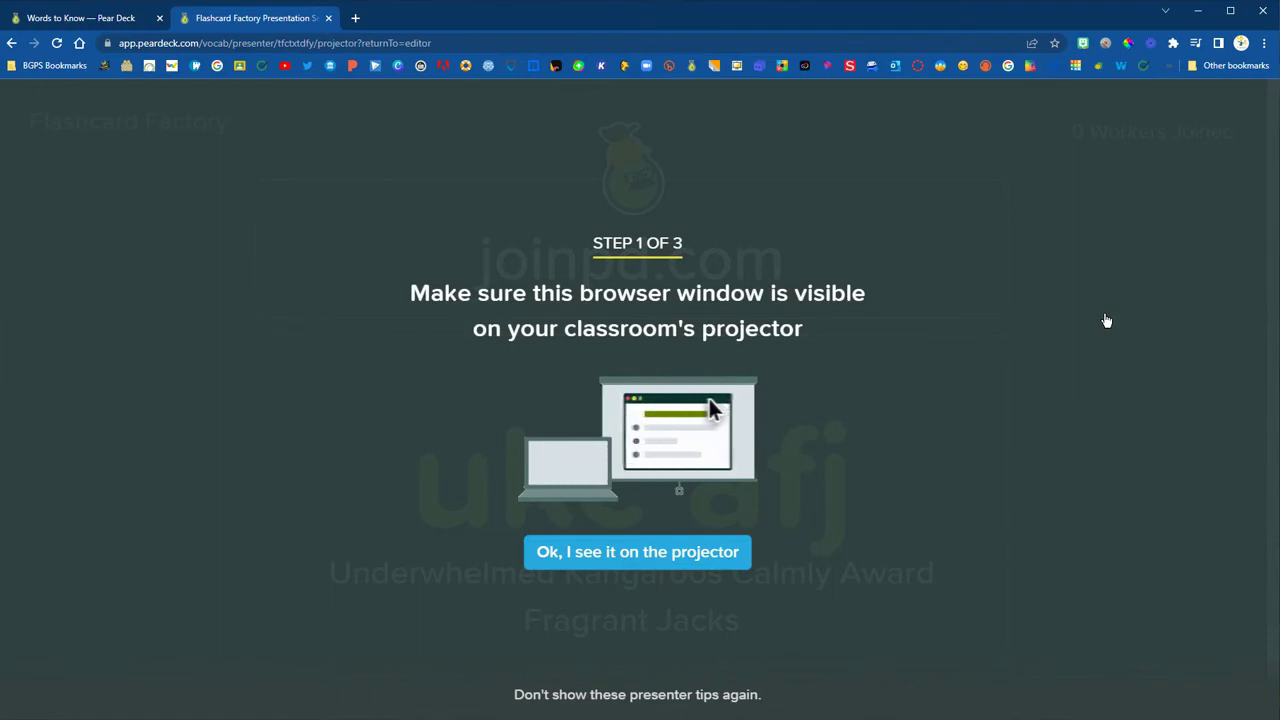
left_click(322, 660)
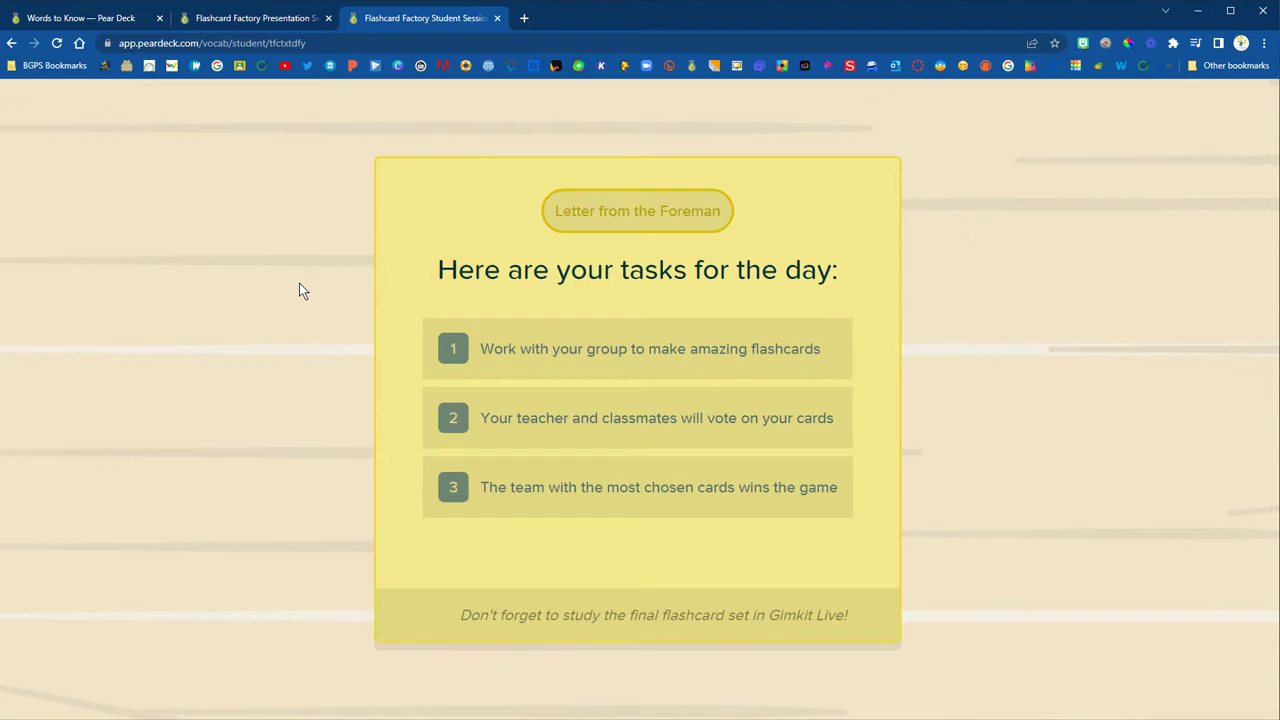
Step: Clock in to reach the Day and Night Shift groups and mark the student ready
key("ctrl+shift+Tab")
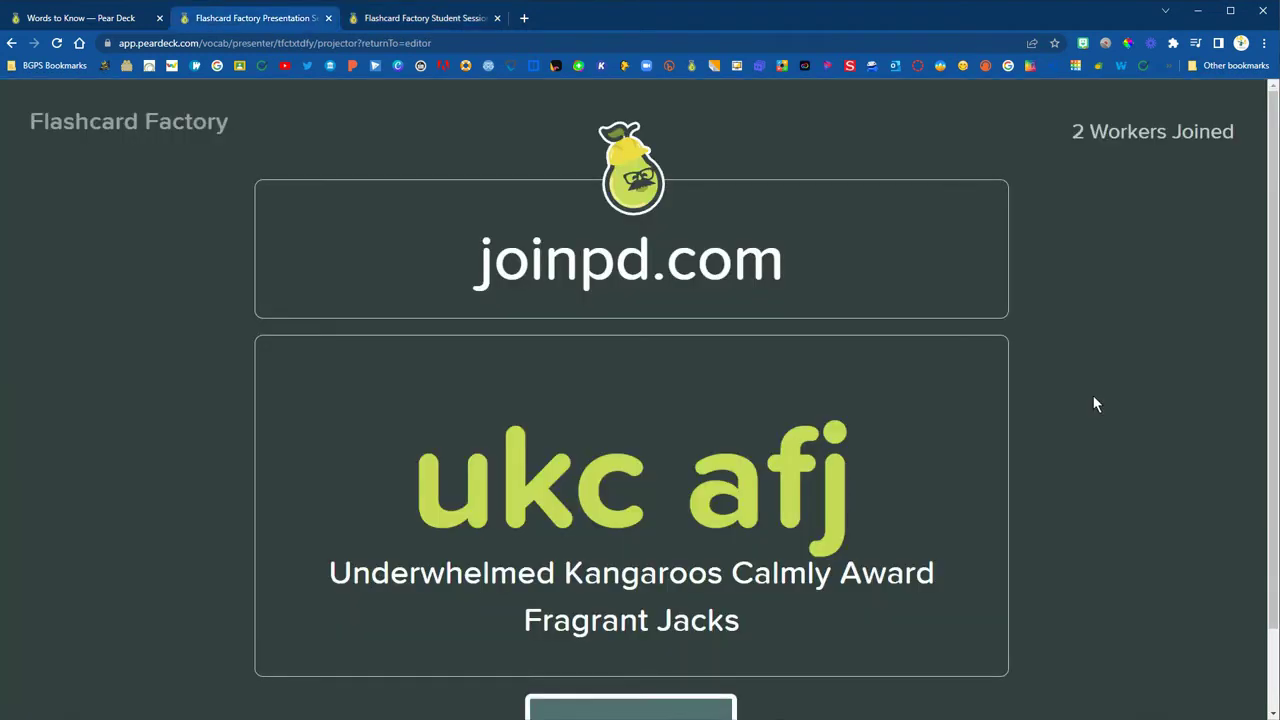
scroll(1094, 403, "down", 1)
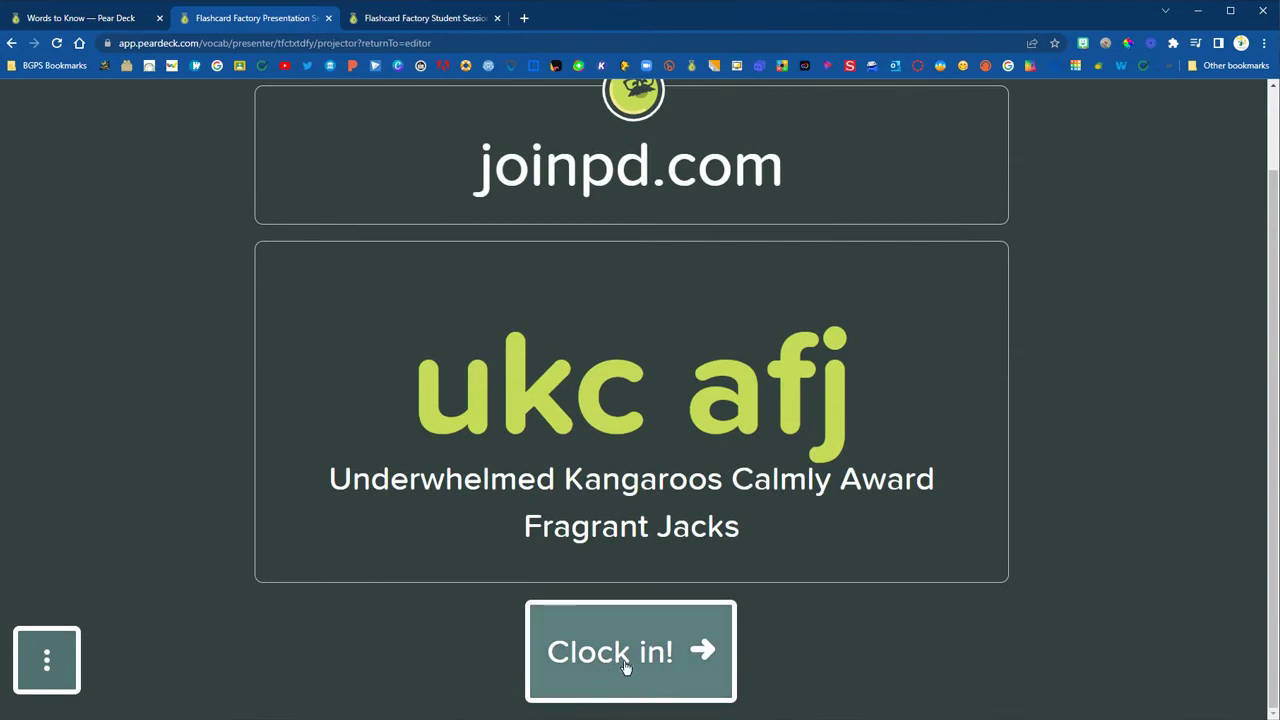
left_click(600, 666)
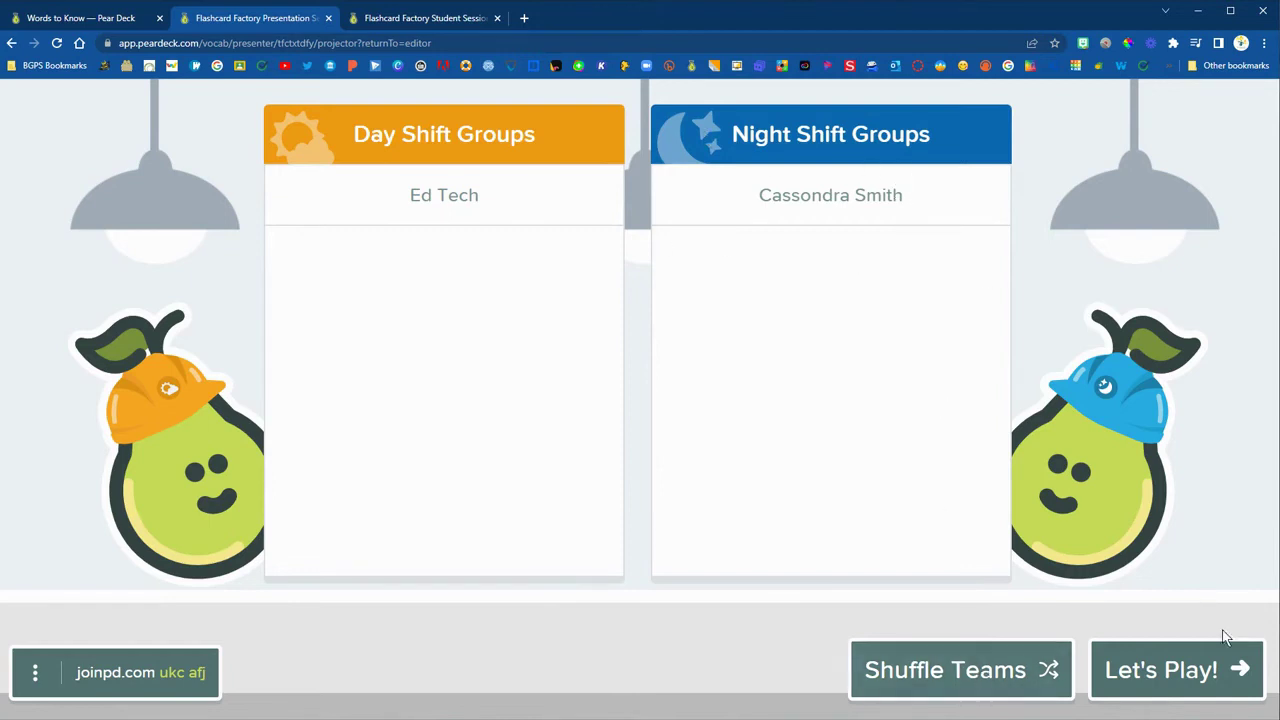
left_click(450, 18)
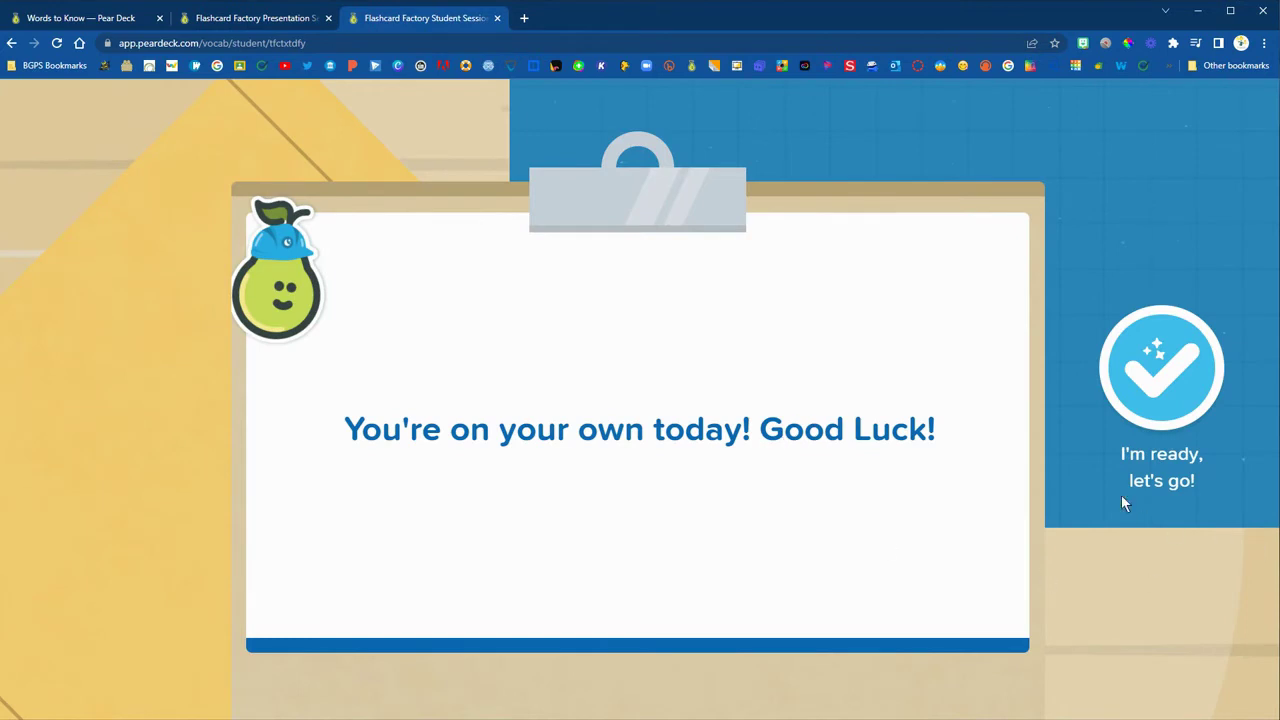
left_click(1148, 372)
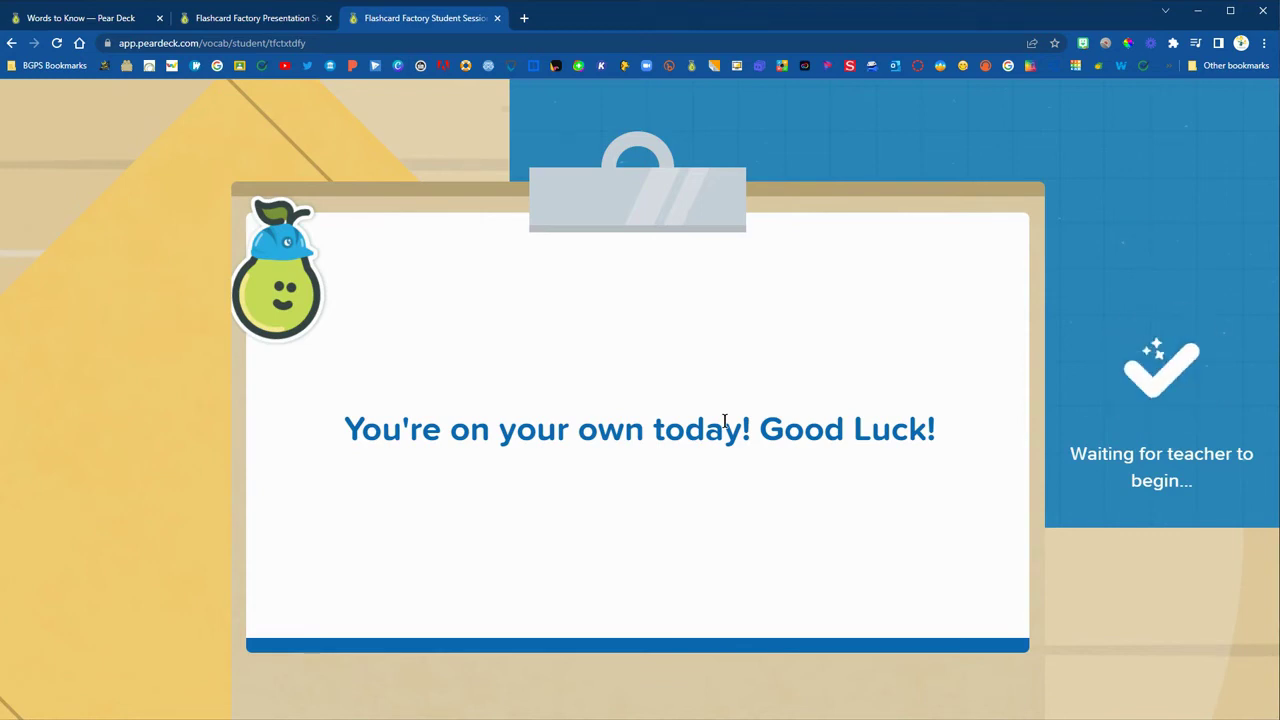
left_click(268, 22)
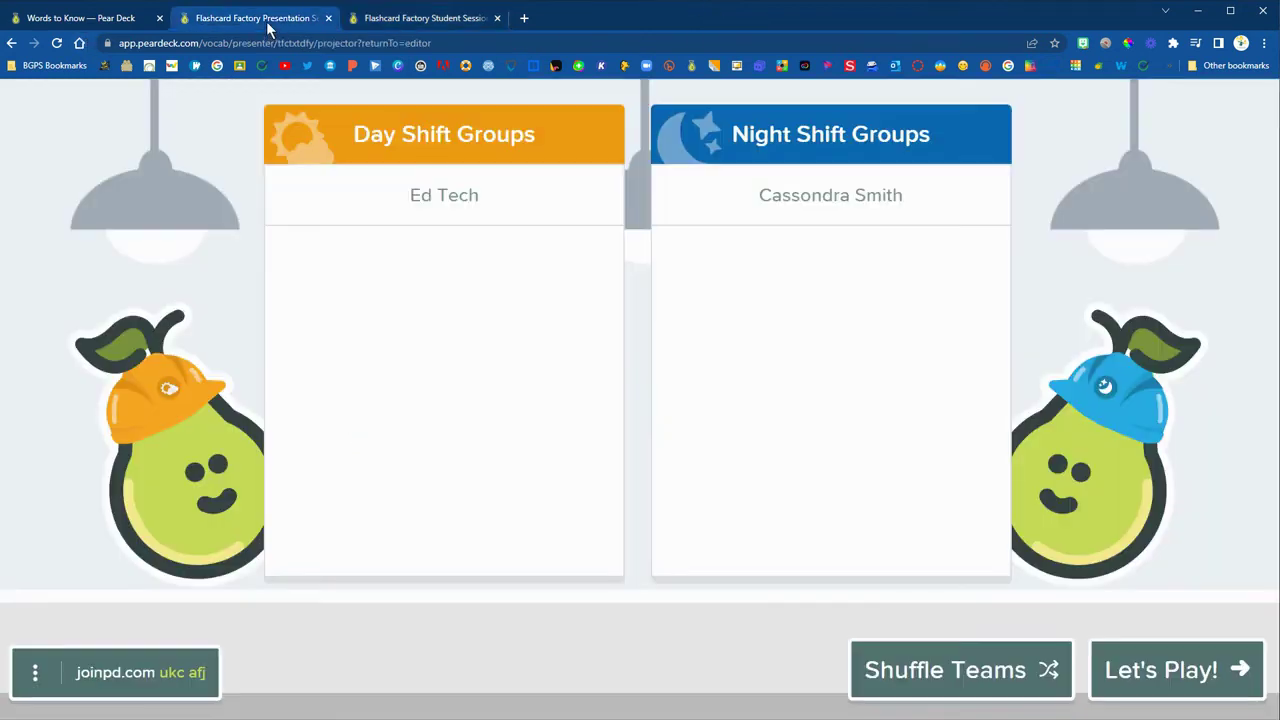
Step: Start the game with Let's Play! and view the student's task to draw accurate
left_click(1166, 675)
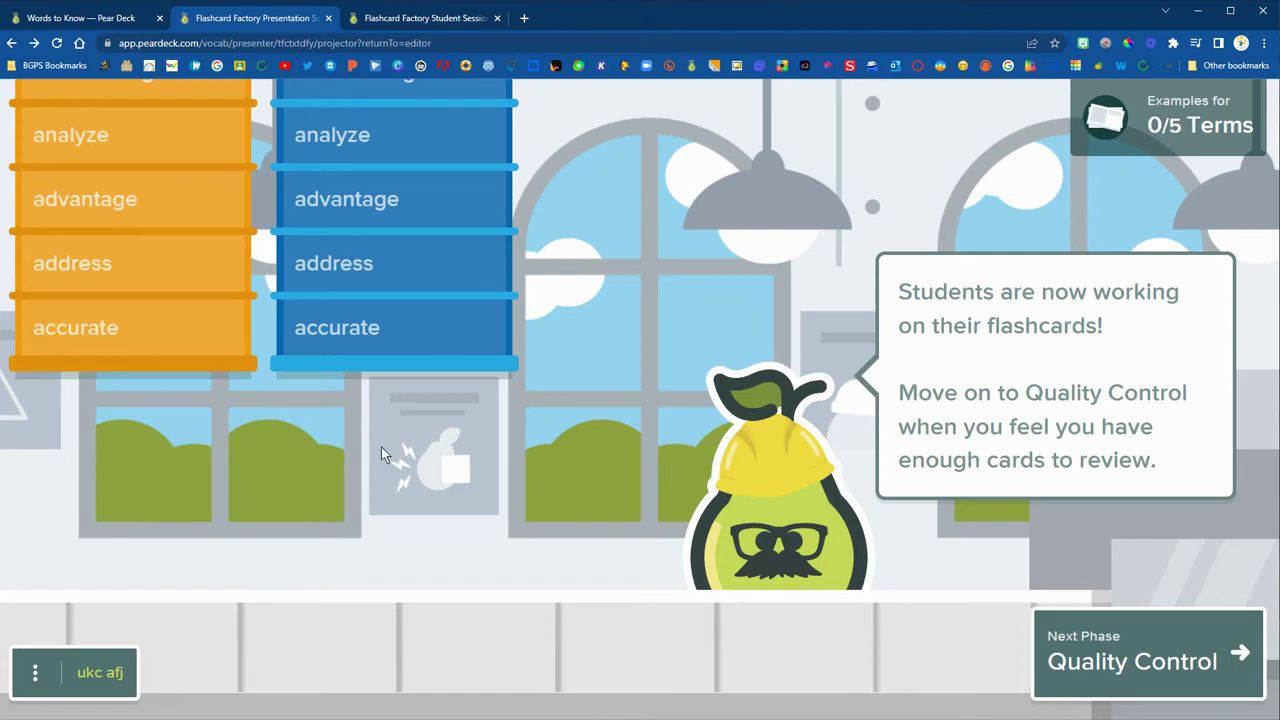
left_click(456, 20)
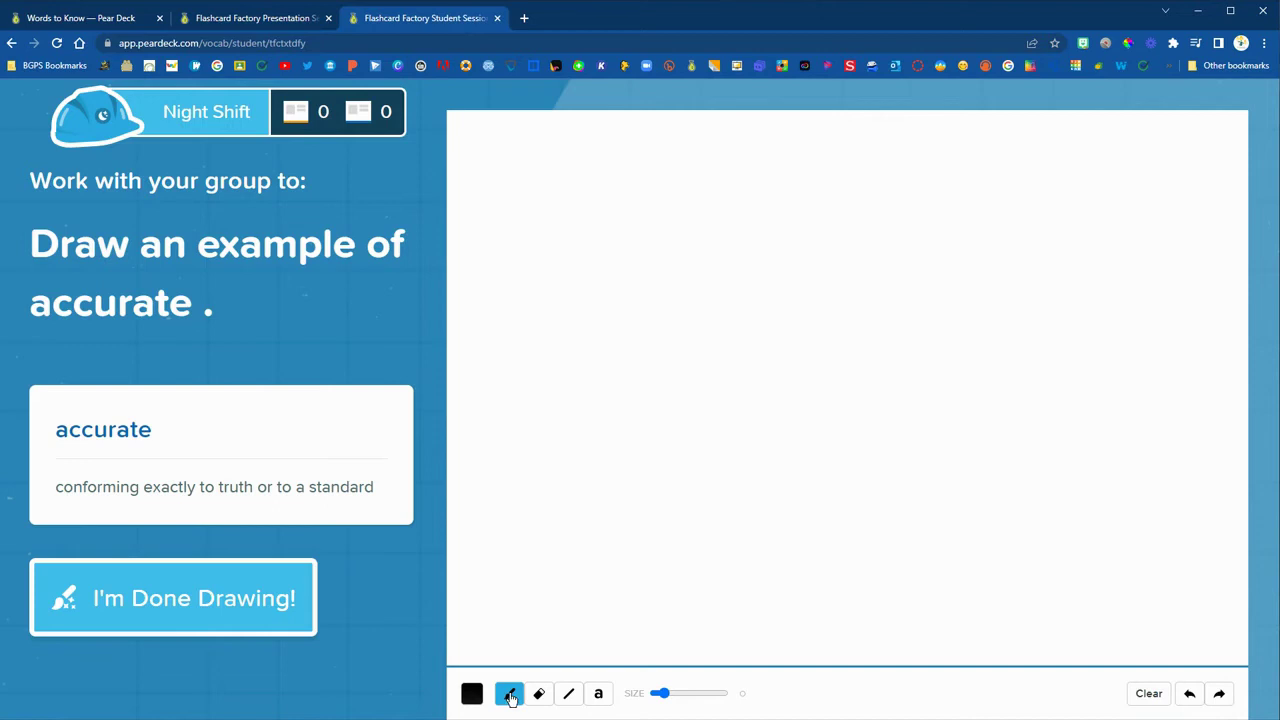
Step: Draw a red bullseye of three rings and a centre dot with the largest brush
left_click(472, 700)
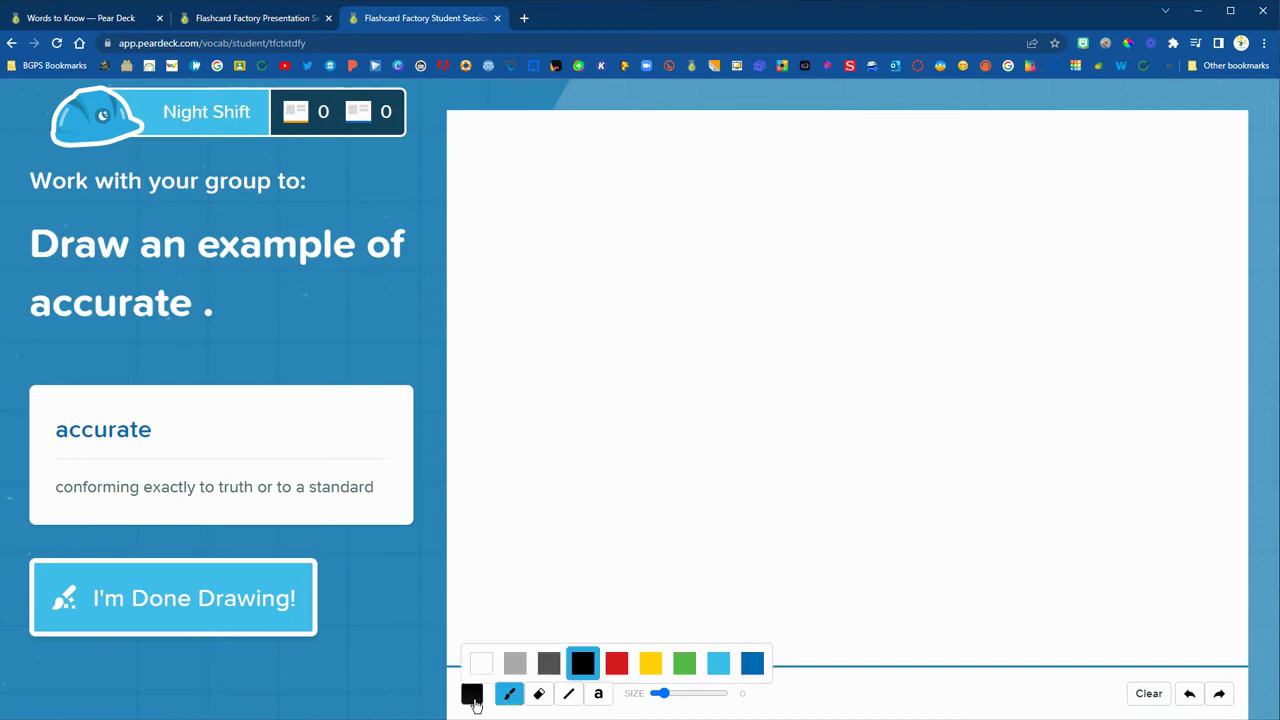
left_click(620, 672)
left_click_drag(660, 694, 789, 703)
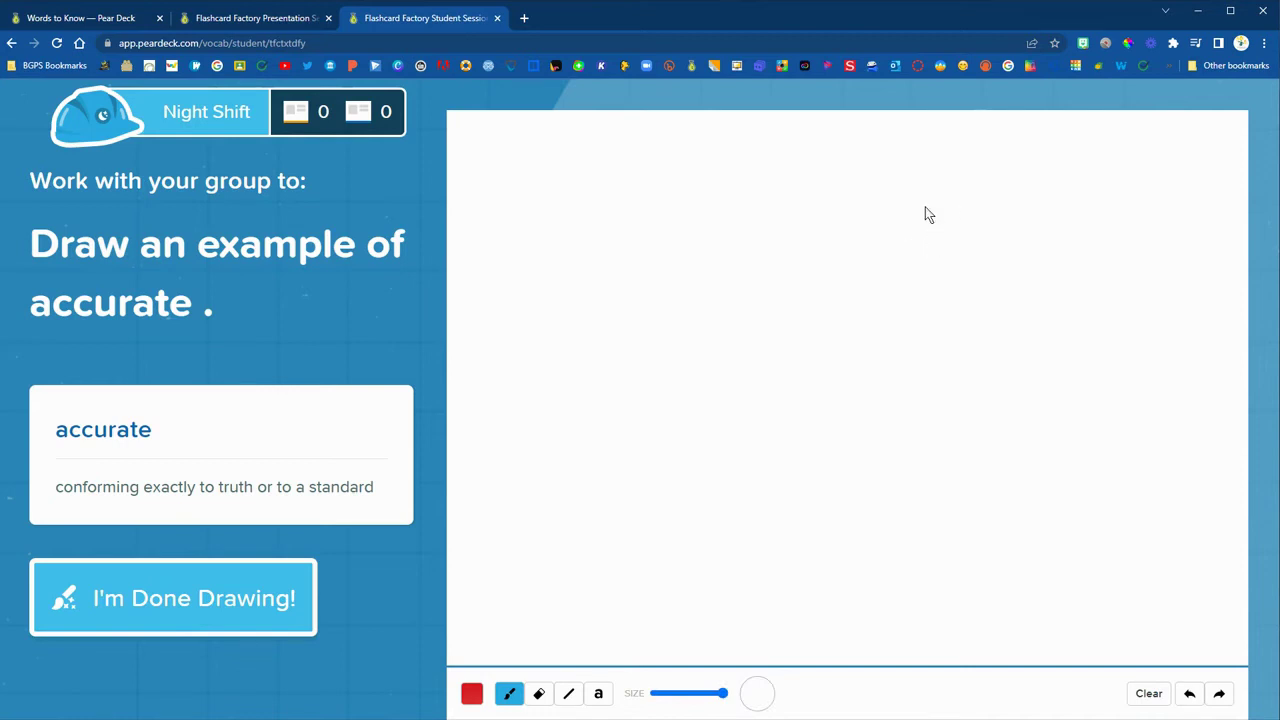
mouse_move(937, 224)
left_mouse_down()
mouse_move(826, 183)
mouse_move(706, 206)
mouse_move(634, 326)
mouse_move(618, 461)
mouse_move(660, 560)
mouse_move(786, 609)
mouse_move(969, 603)
mouse_move(1011, 497)
left_mouse_up()
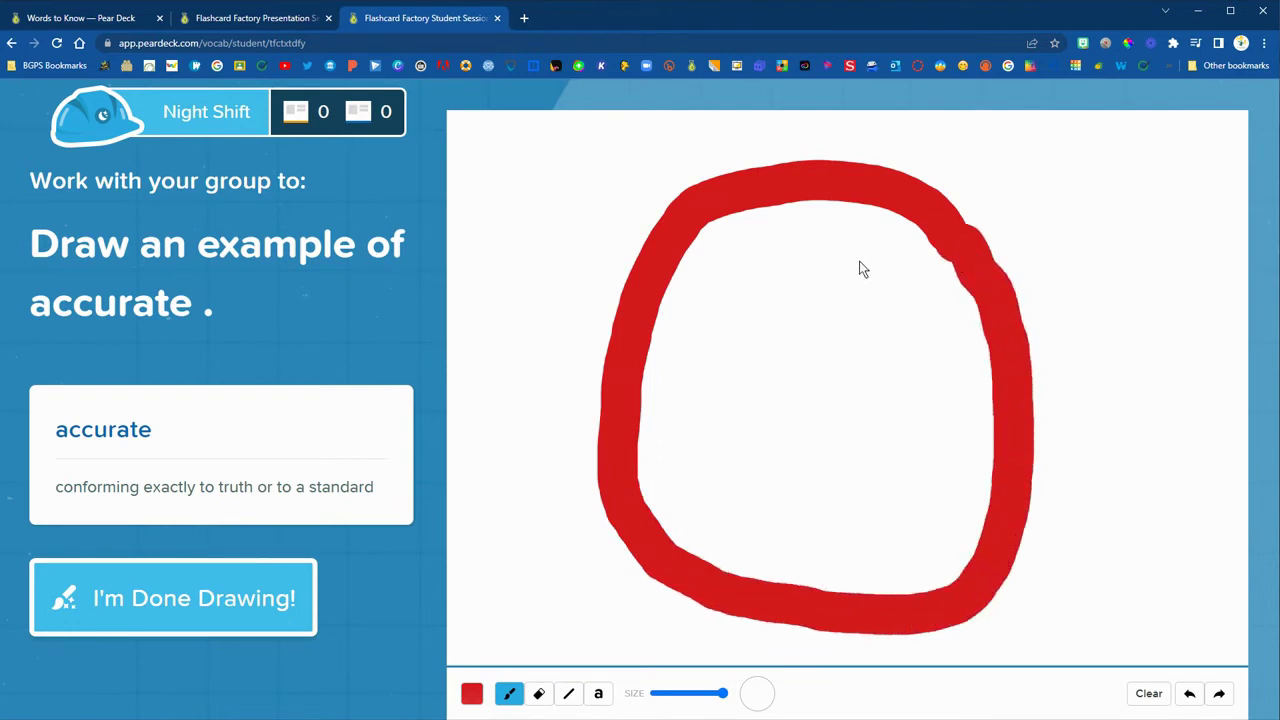
mouse_move(814, 264)
left_mouse_down()
mouse_move(731, 314)
mouse_move(860, 543)
mouse_move(905, 275)
left_mouse_up()
mouse_move(847, 338)
left_mouse_down()
mouse_move(810, 408)
mouse_move(836, 392)
left_mouse_up()
left_click(472, 693)
Step: Add a thin black arrow with tail feathers hitting the centre, and finish the drawing
left_click(582, 663)
left_click_drag(722, 693, 680, 700)
left_click(569, 693)
mouse_move(1088, 222)
left_mouse_down()
mouse_move(840, 388)
mouse_move(848, 344)
mouse_move(862, 392)
mouse_move(884, 390)
left_mouse_up()
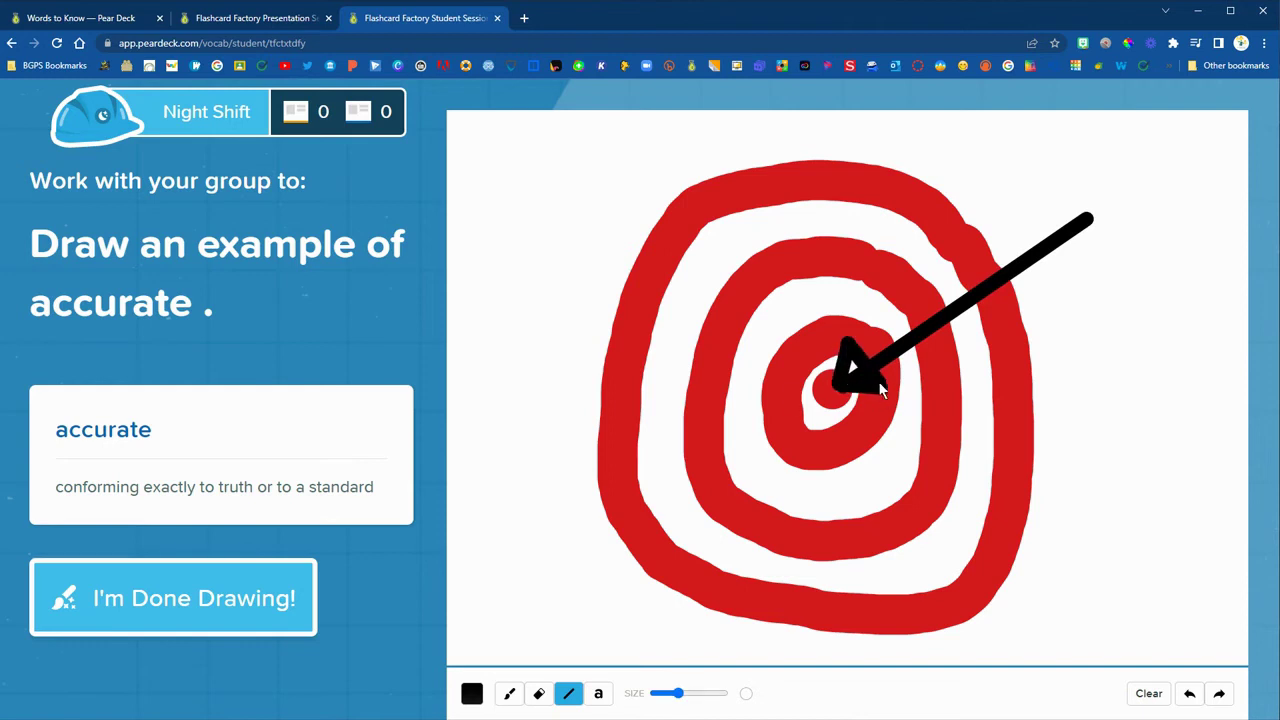
left_click_drag(678, 693, 660, 693)
mouse_move(1070, 224)
left_mouse_down()
mouse_move(1084, 198)
mouse_move(1068, 200)
left_mouse_up()
left_click_drag(1054, 238, 1046, 202)
mouse_move(1084, 226)
left_mouse_down()
mouse_move(1108, 236)
mouse_move(1074, 248)
left_mouse_up()
left_click(509, 693)
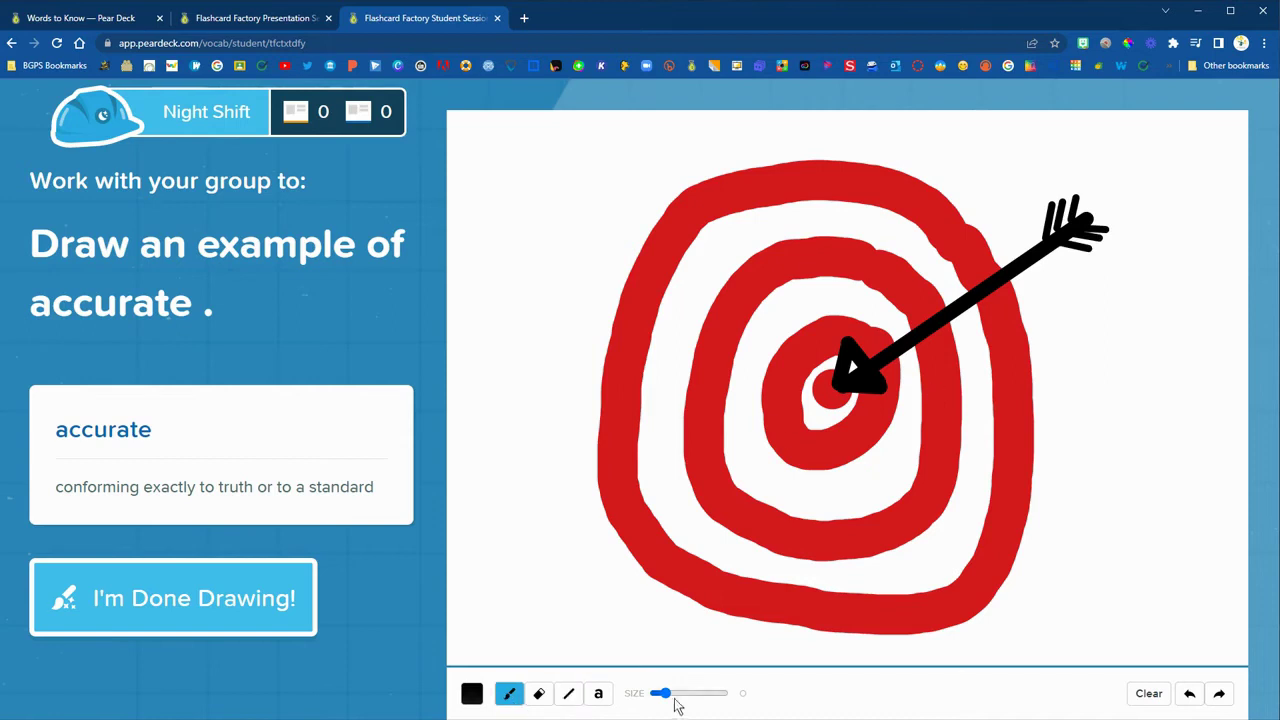
left_click(676, 693)
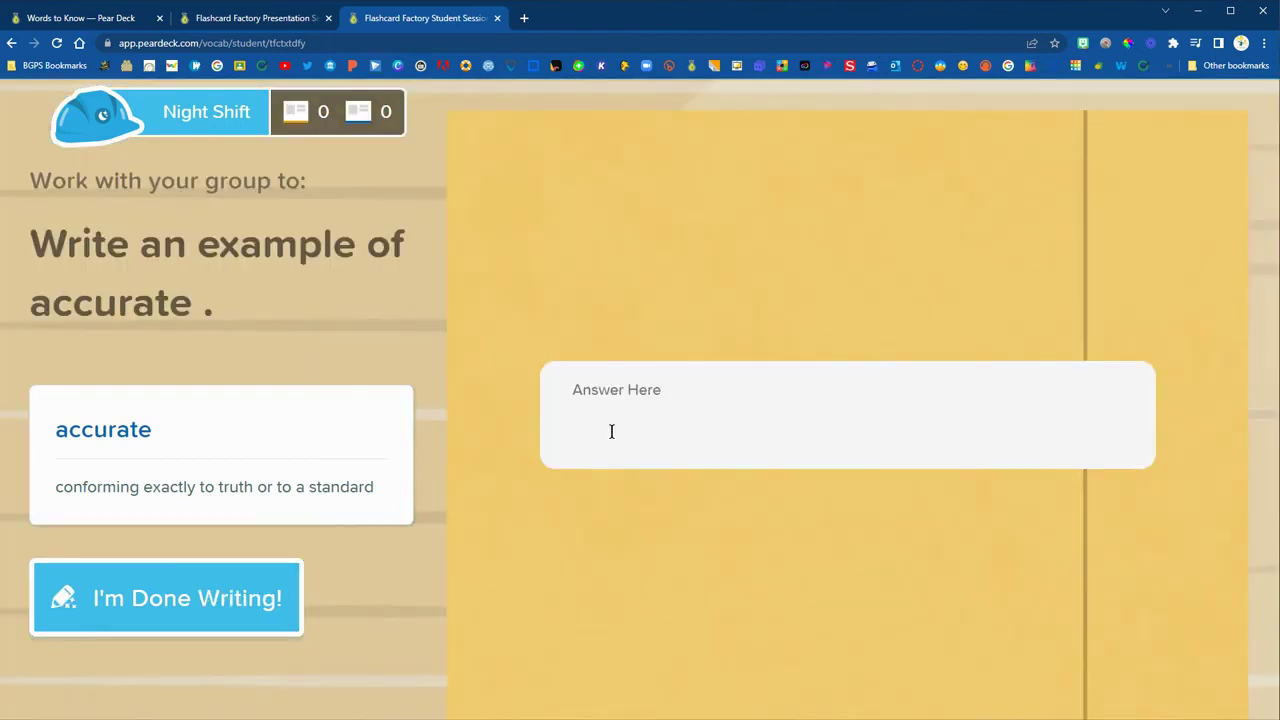
Step: Write 'When you hit the bullseye, you are accurate with your bow and arrow.' as the example
left_click(775, 442)
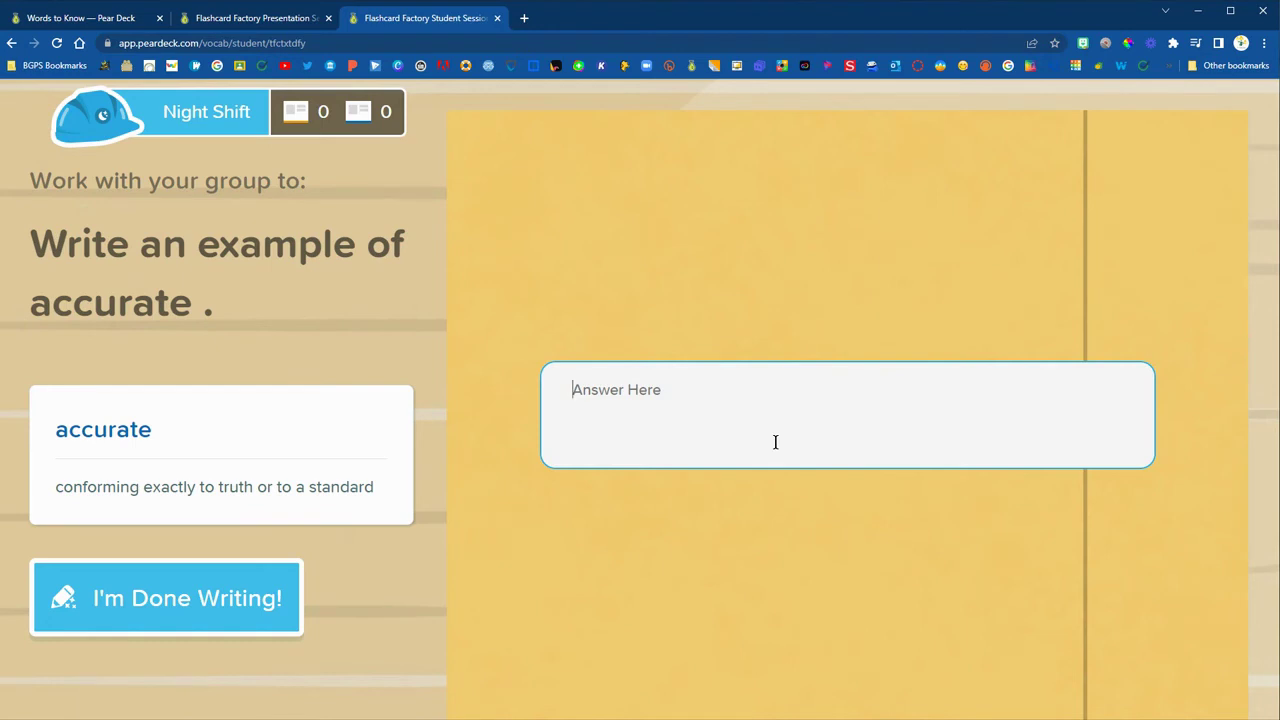
type("When you hit the bullseye, you are accurate with yo")
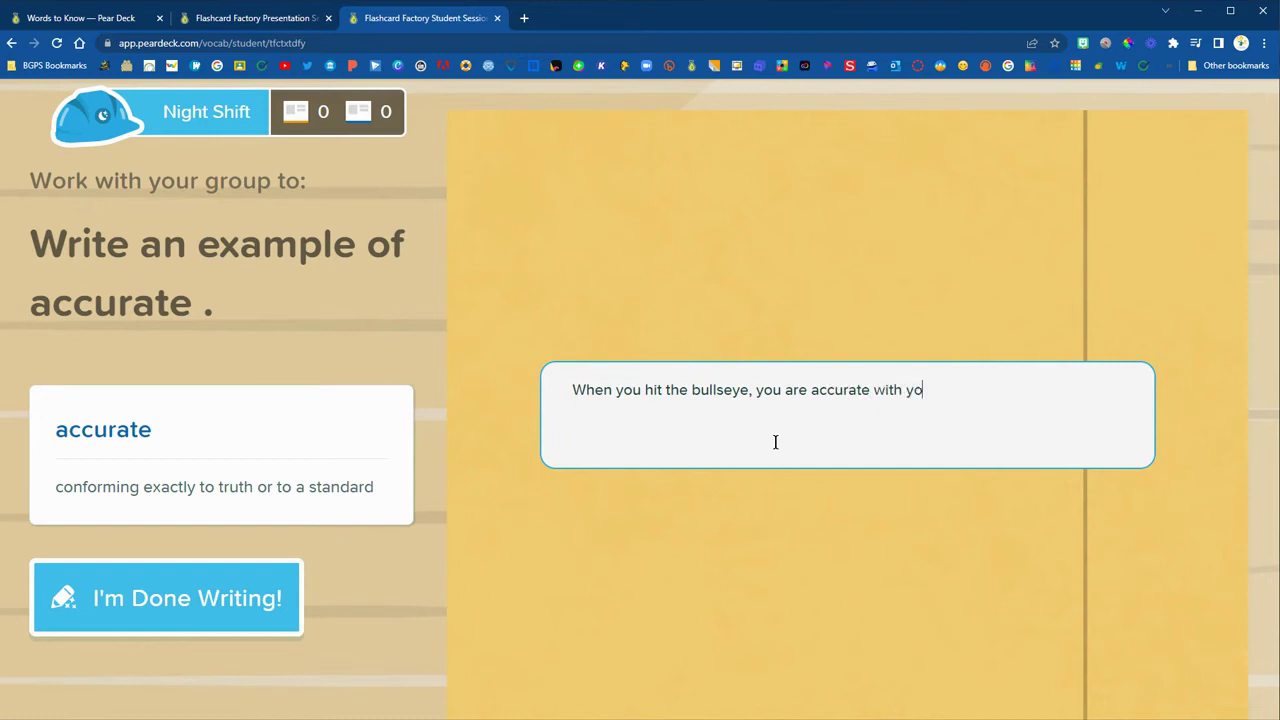
type("w and arrow.")
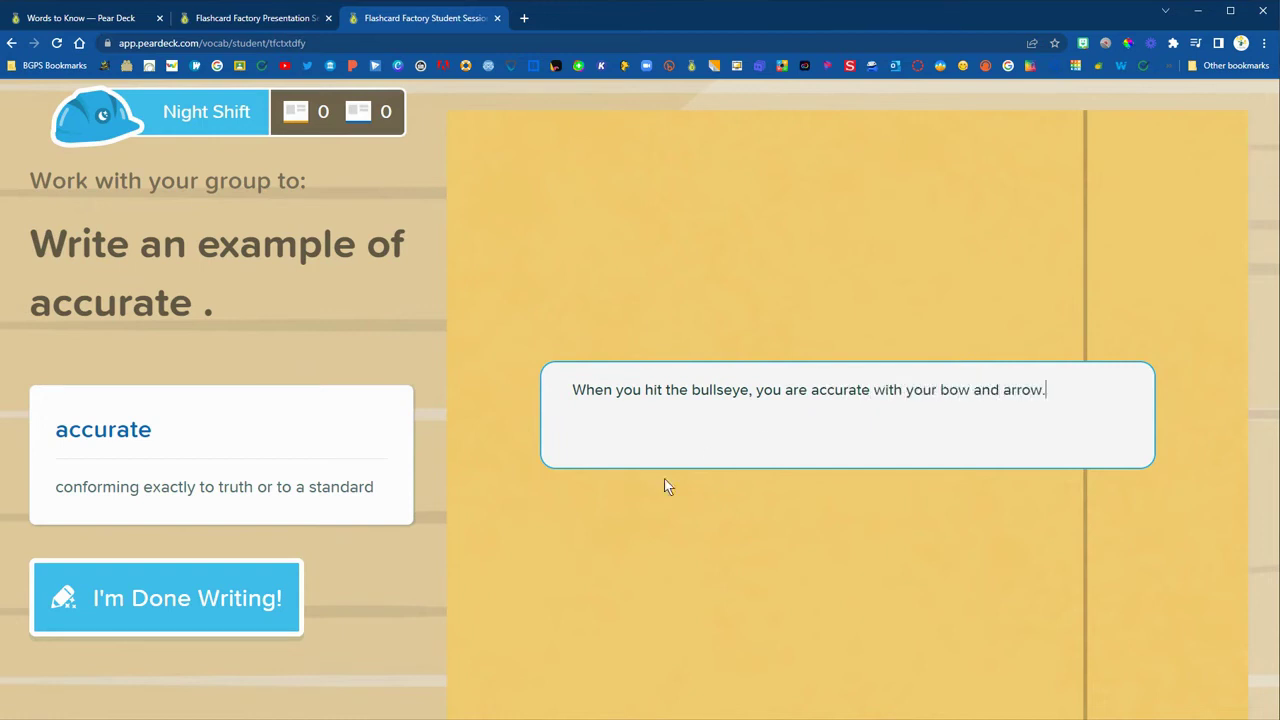
left_click(180, 602)
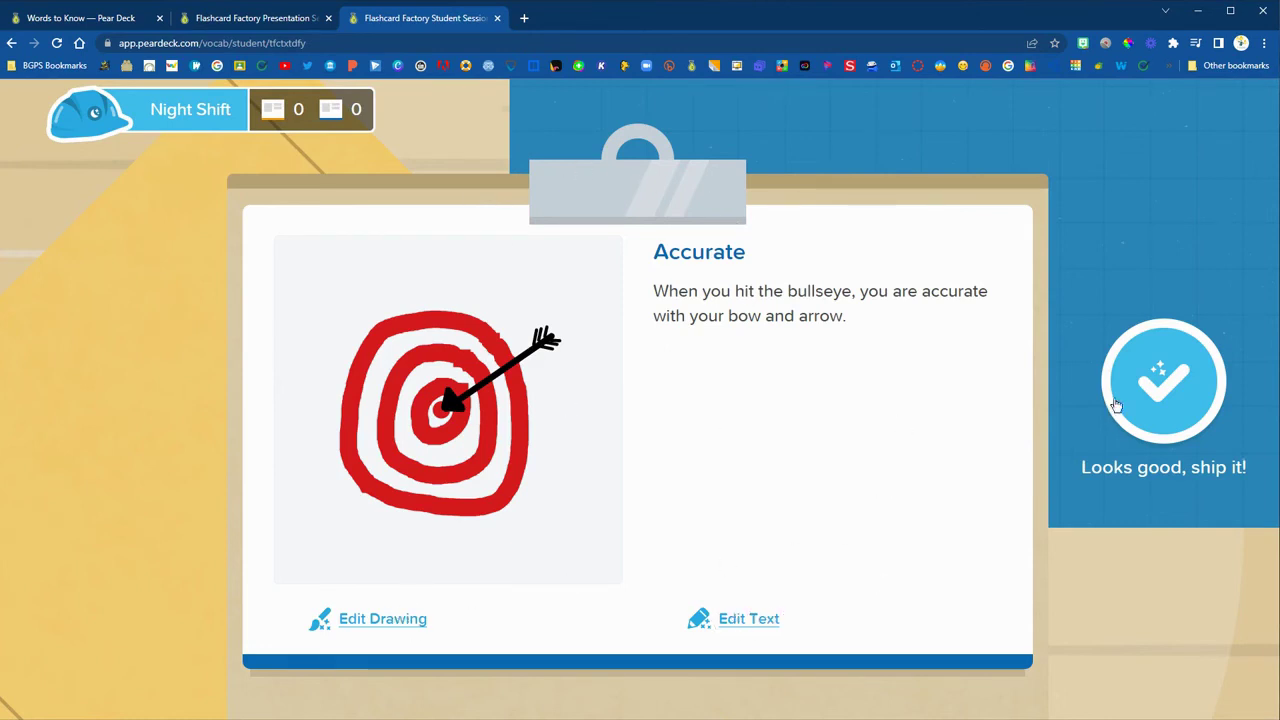
Step: Ship the accurate card and check the presenter view showing examples for 1/5 terms
left_click(1163, 385)
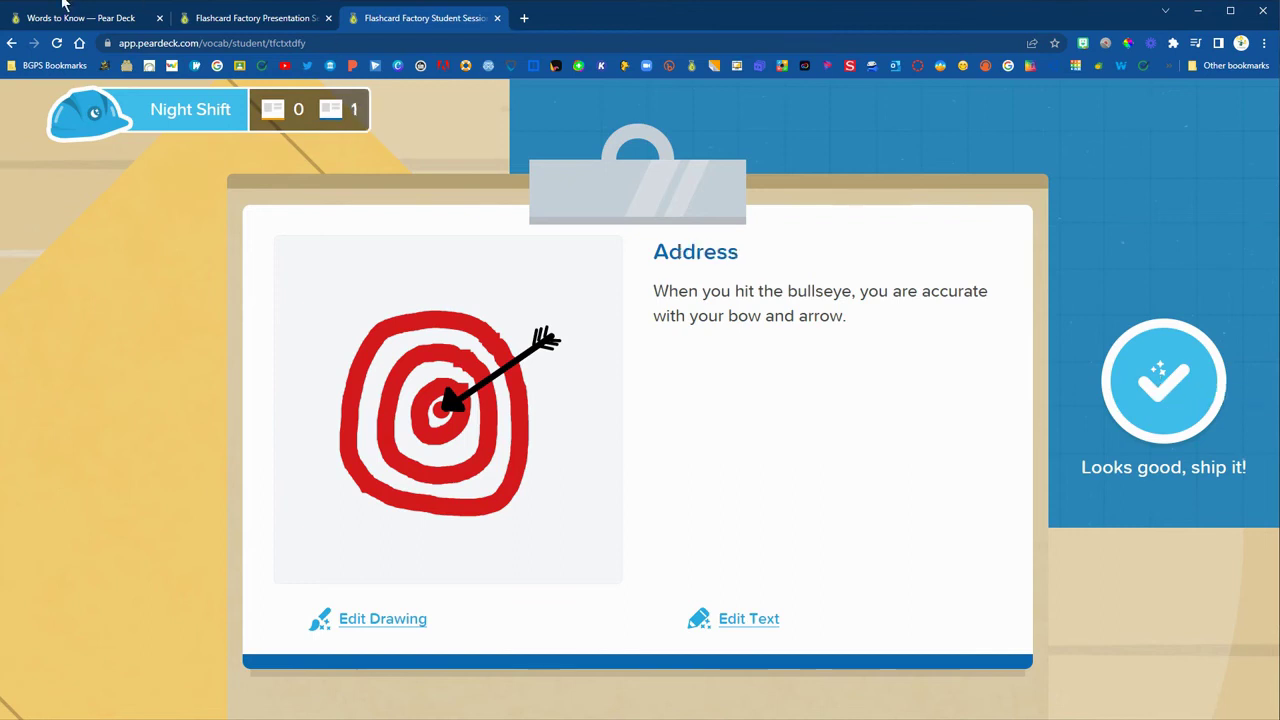
left_click(257, 18)
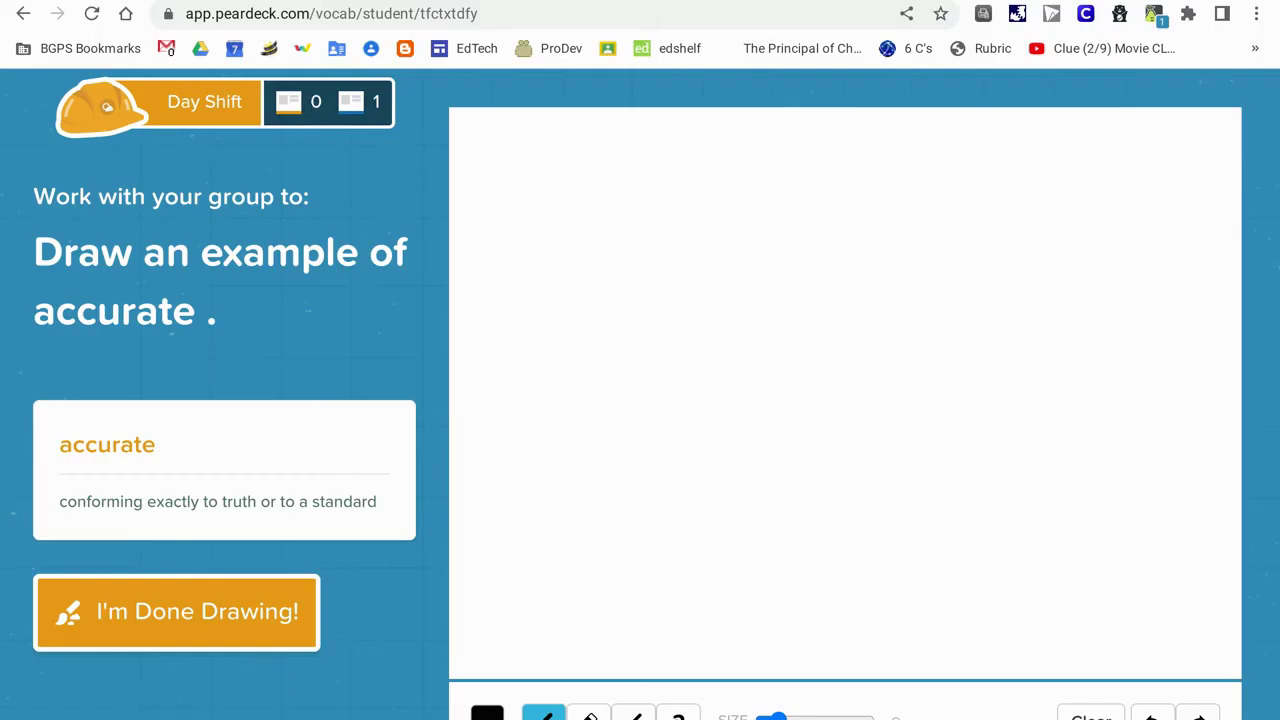
Step: Draw a page outline with straight lines and four wavy lines of text
left_click(634, 718)
mouse_move(614, 165)
left_mouse_down()
mouse_move(622, 386)
mouse_move(609, 616)
mouse_move(991, 159)
mouse_move(980, 619)
left_mouse_up()
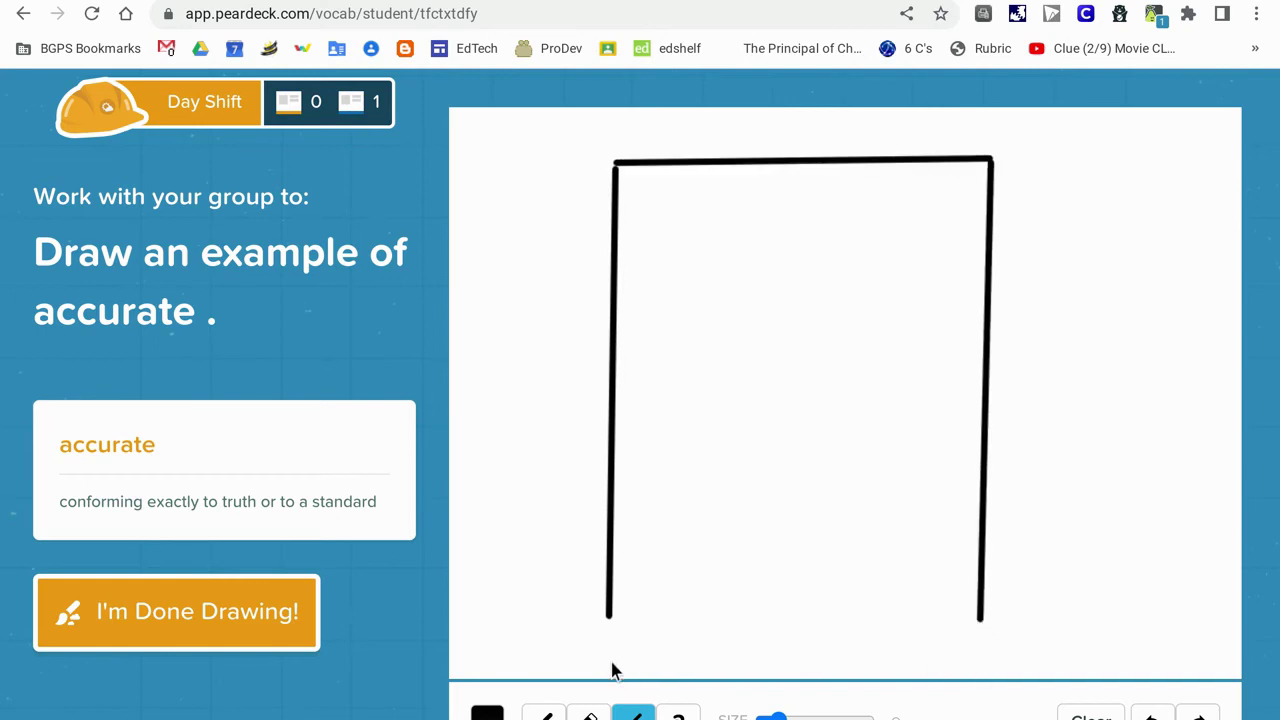
left_click_drag(609, 619, 983, 622)
left_click(543, 716)
left_click_drag(644, 252, 912, 244)
left_click_drag(647, 322, 920, 328)
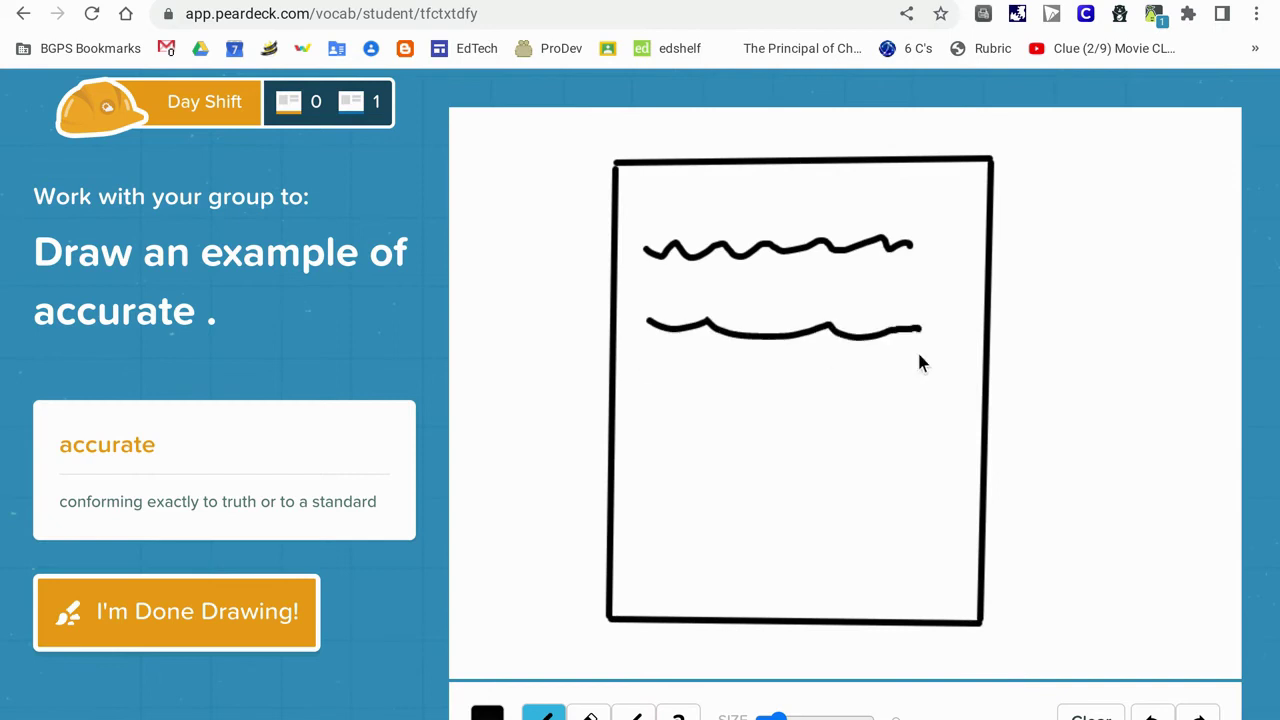
left_click_drag(644, 408, 913, 420)
mouse_move(660, 488)
left_mouse_down()
mouse_move(933, 484)
mouse_move(905, 518)
left_mouse_up()
Step: Add a solid yellow circle with a blue body beneath it at the page's lower right
left_click(487, 716)
left_click(833, 668)
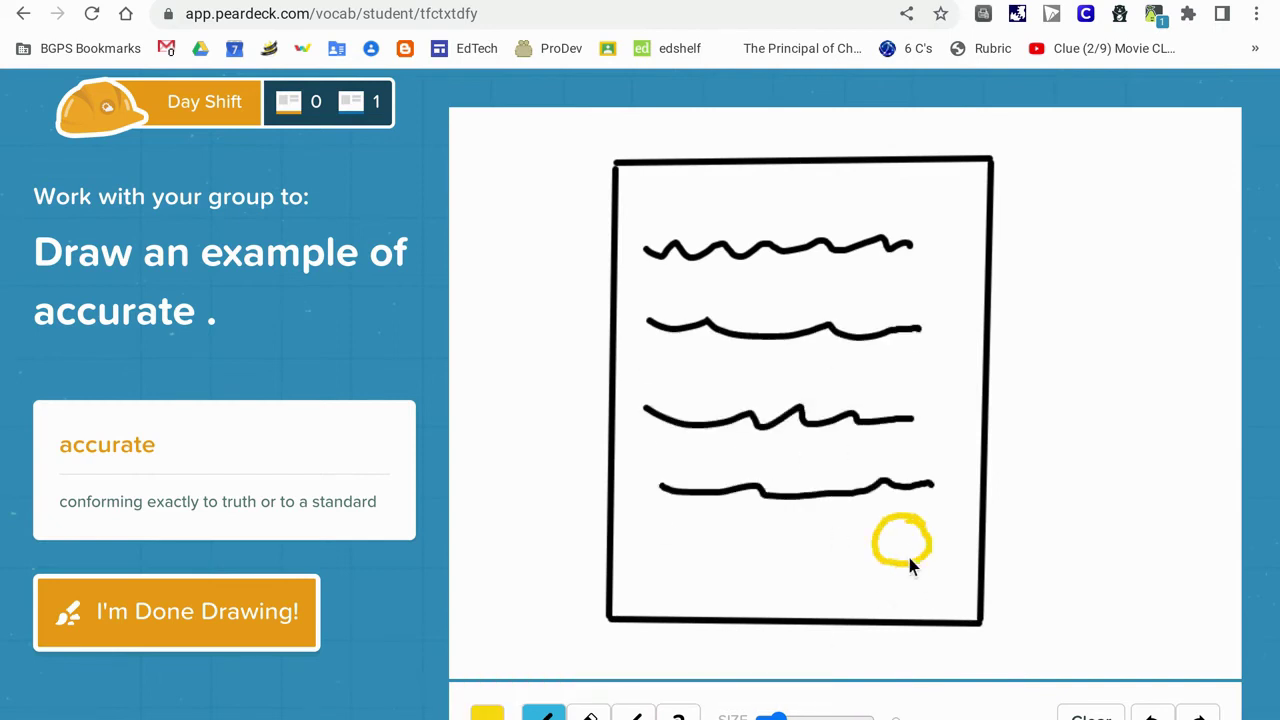
left_click_drag(777, 718, 868, 718)
left_click_drag(892, 522, 905, 552)
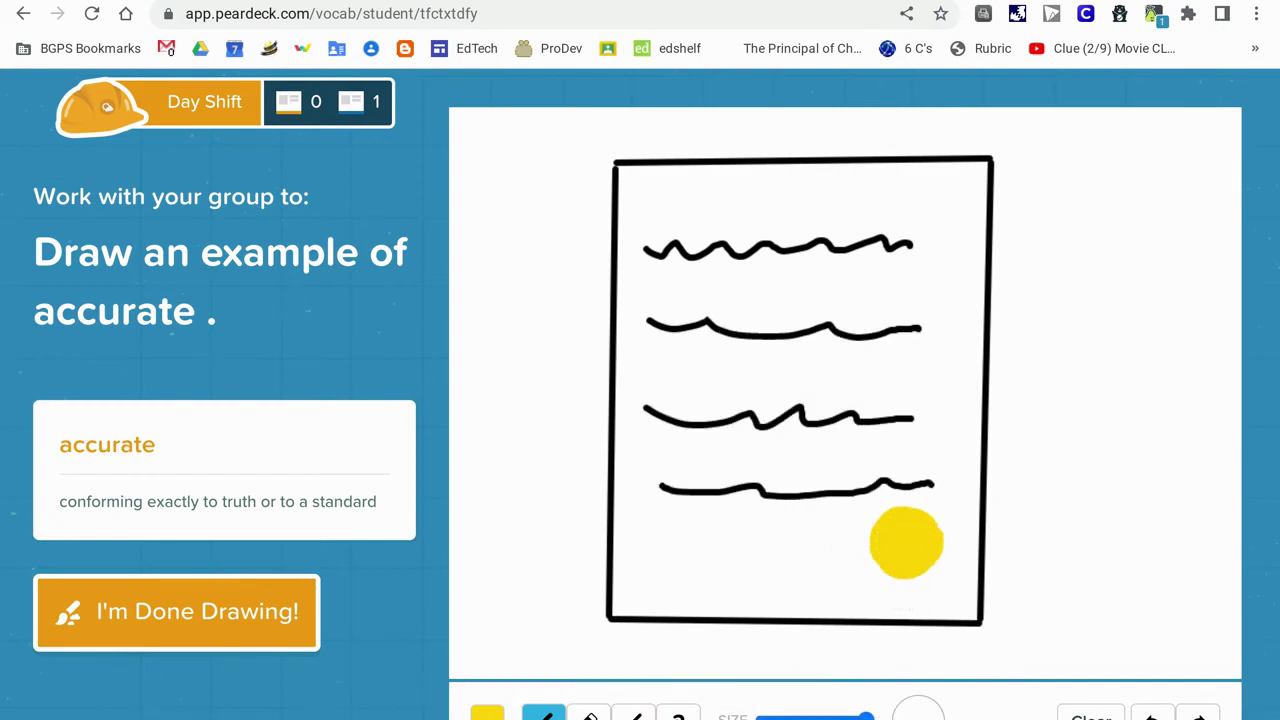
left_click(487, 716)
left_click(880, 668)
left_click_drag(868, 718, 818, 718)
mouse_move(883, 573)
left_mouse_down()
mouse_move(861, 607)
mouse_move(927, 619)
mouse_move(942, 646)
left_mouse_up()
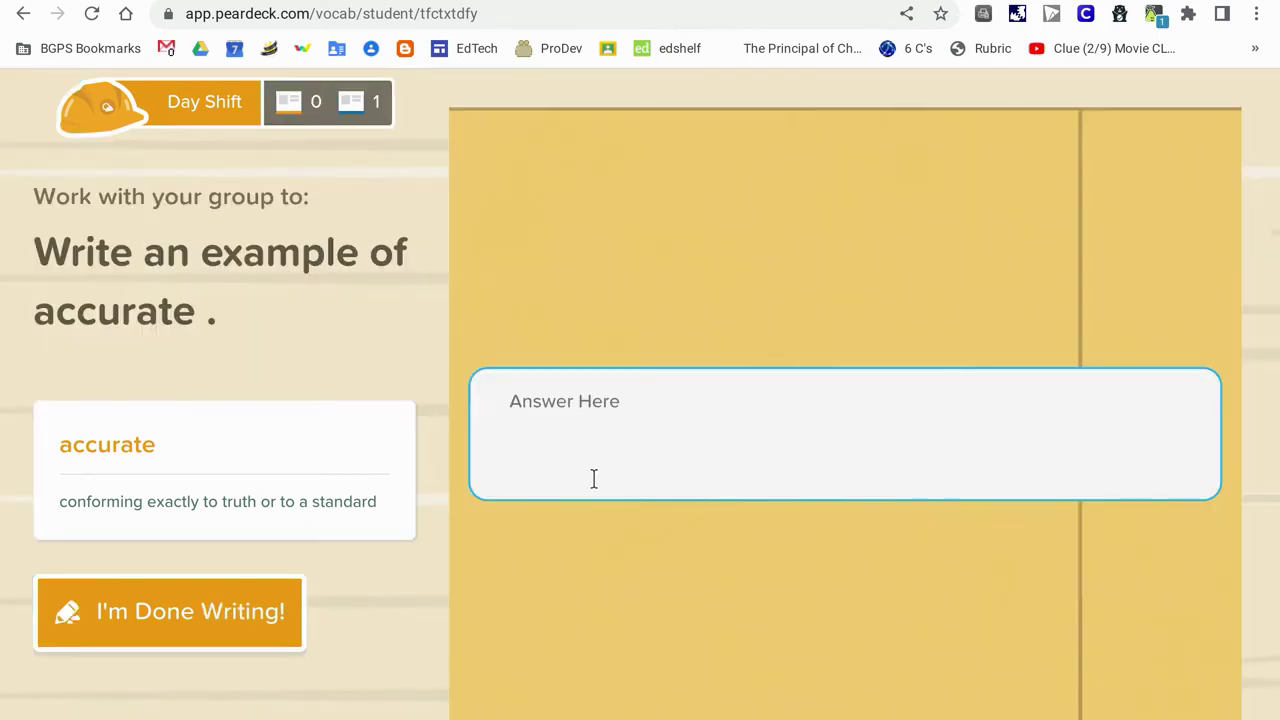
Step: Submit the example 'I need the exact book title so I can have an accurate citation.'
left_click(593, 479)
type("I need the e")
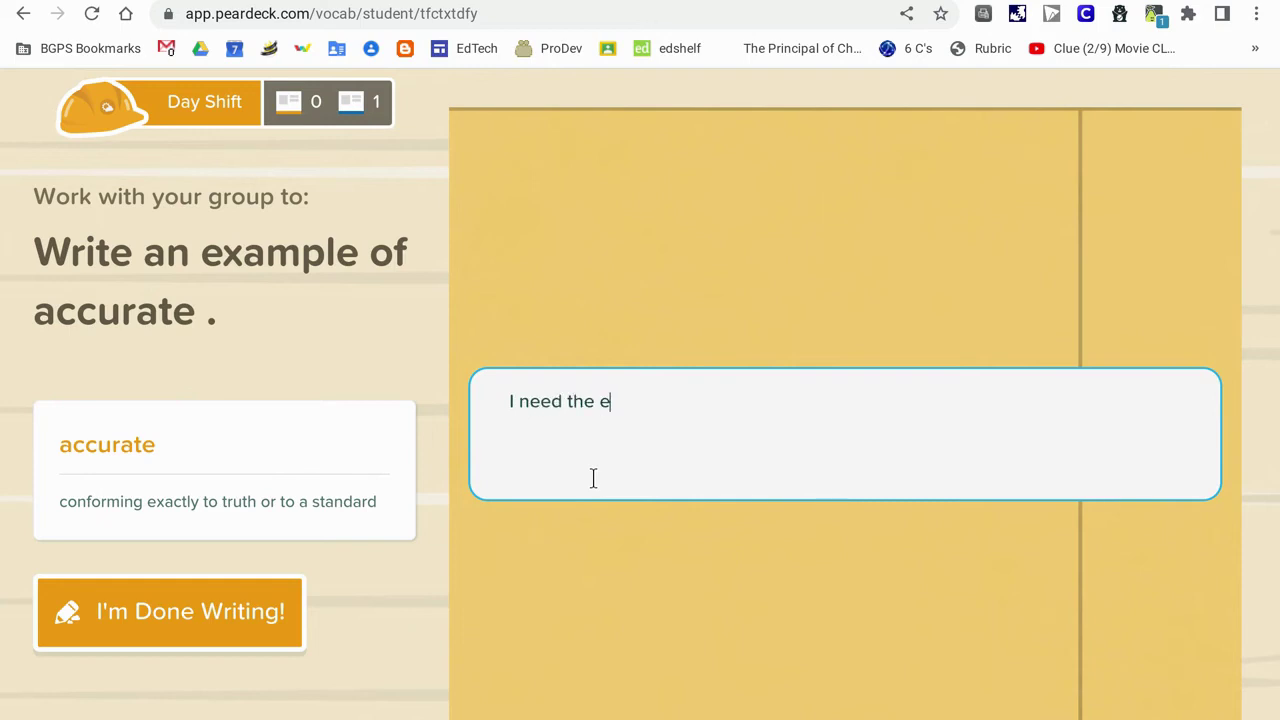
type("xact book title so I")
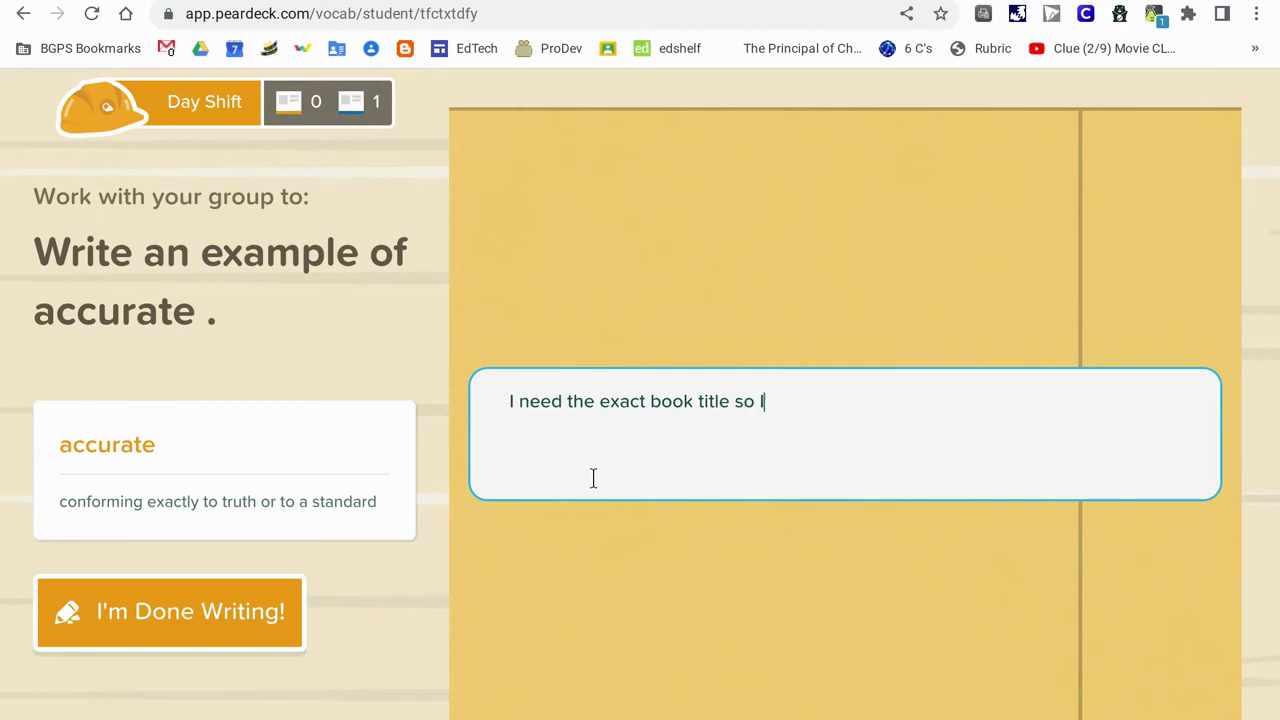
type(" can have an accurat")
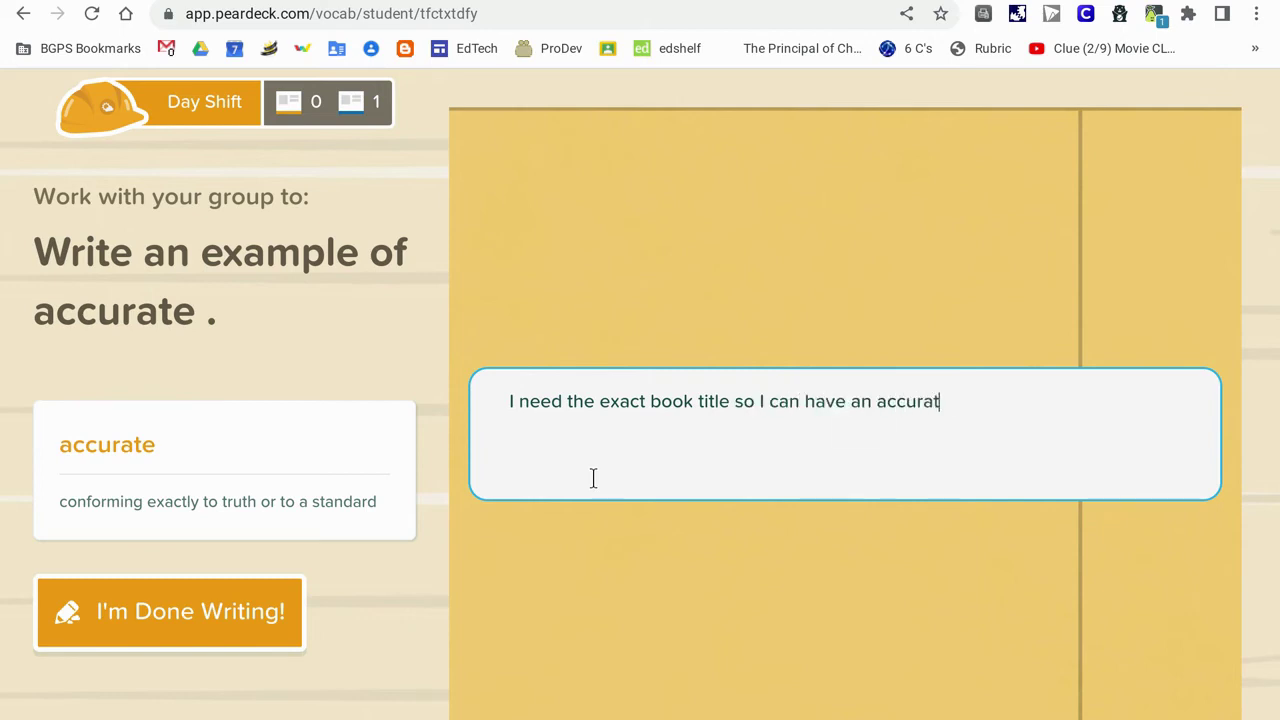
type("e citation.")
left_click(218, 662)
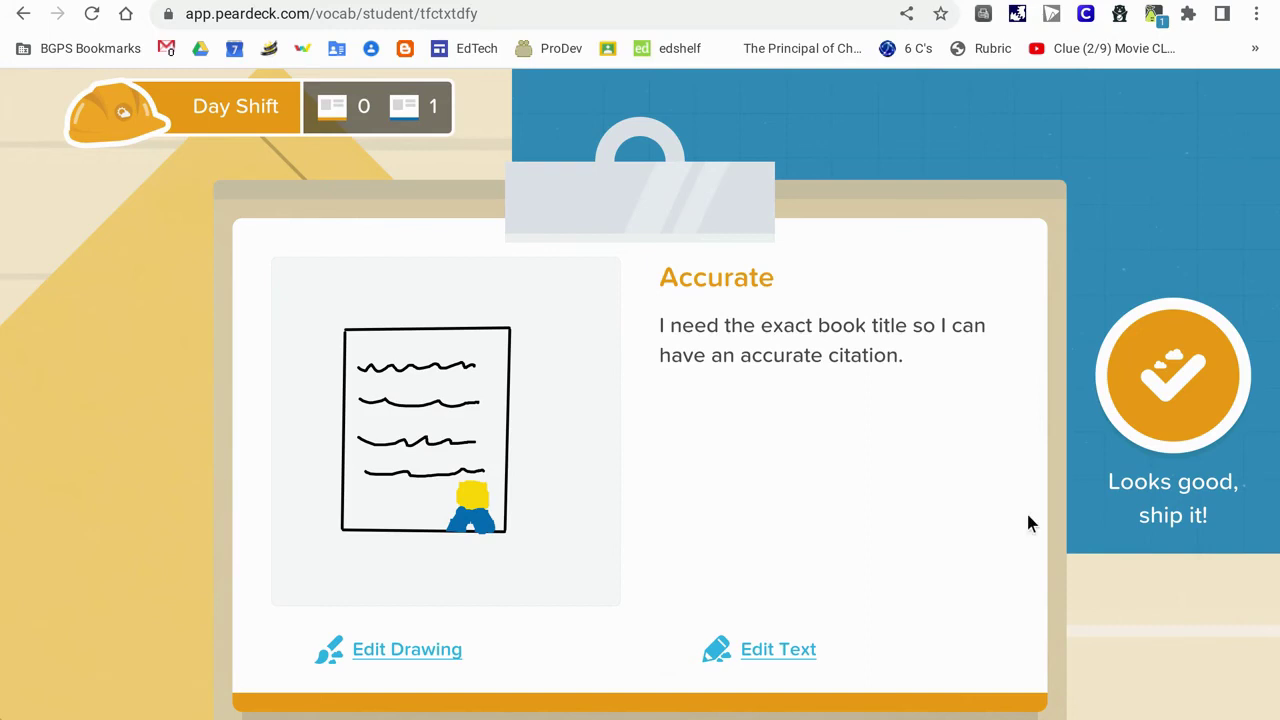
Step: Approve and ship the Day Shift 'accurate' citation card with 'Looks good, ship it!'
left_click(1146, 423)
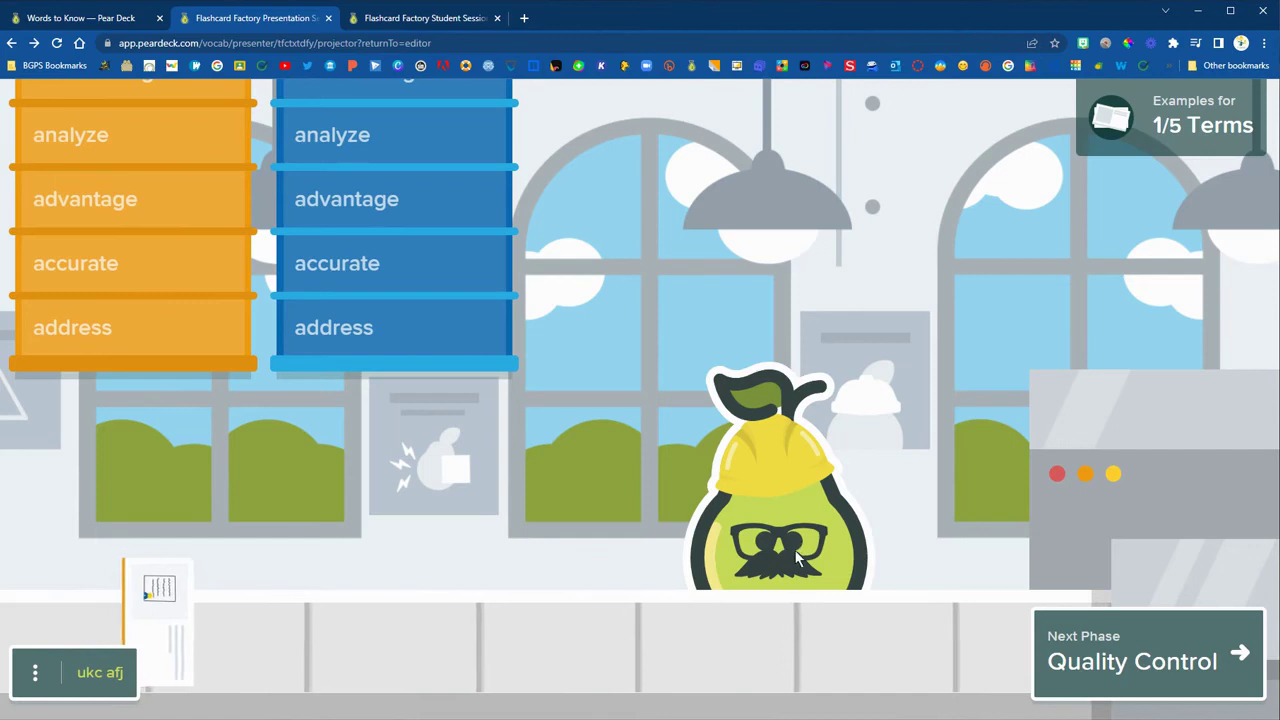
Step: Start Quality Control and flip between the book-citation and bullseye 'accurate' cards
left_click(1141, 661)
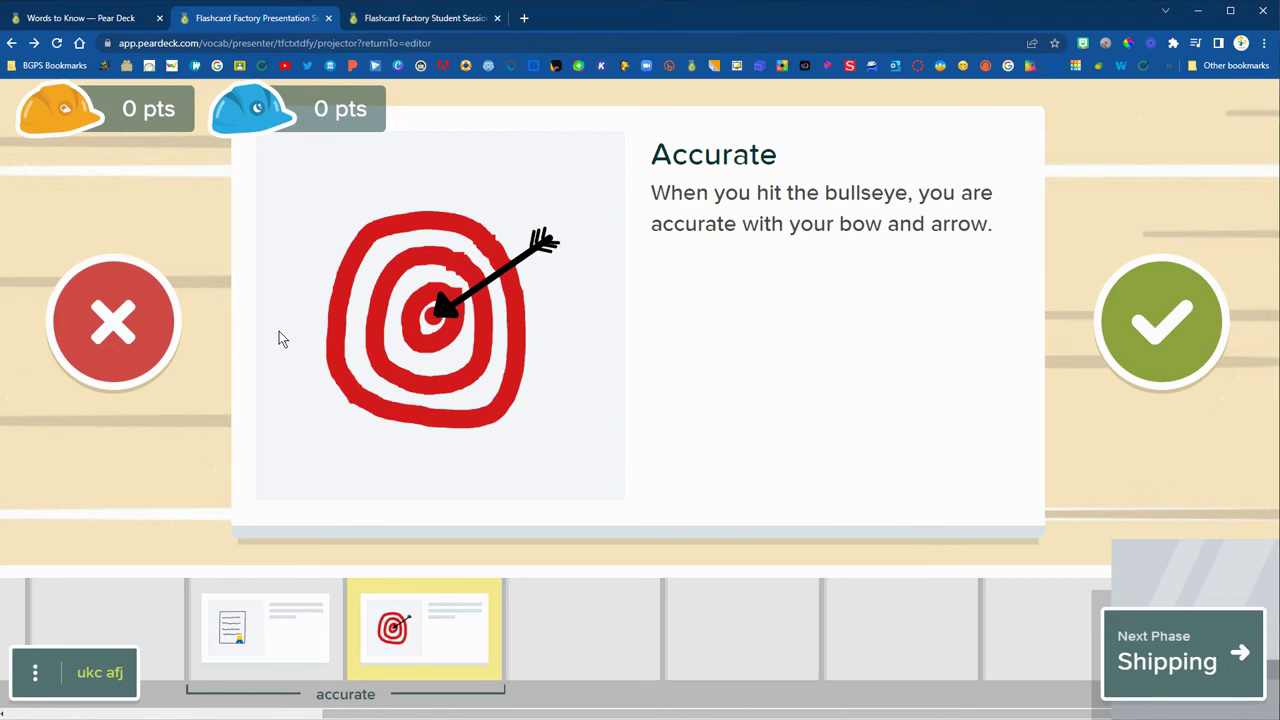
left_click(268, 648)
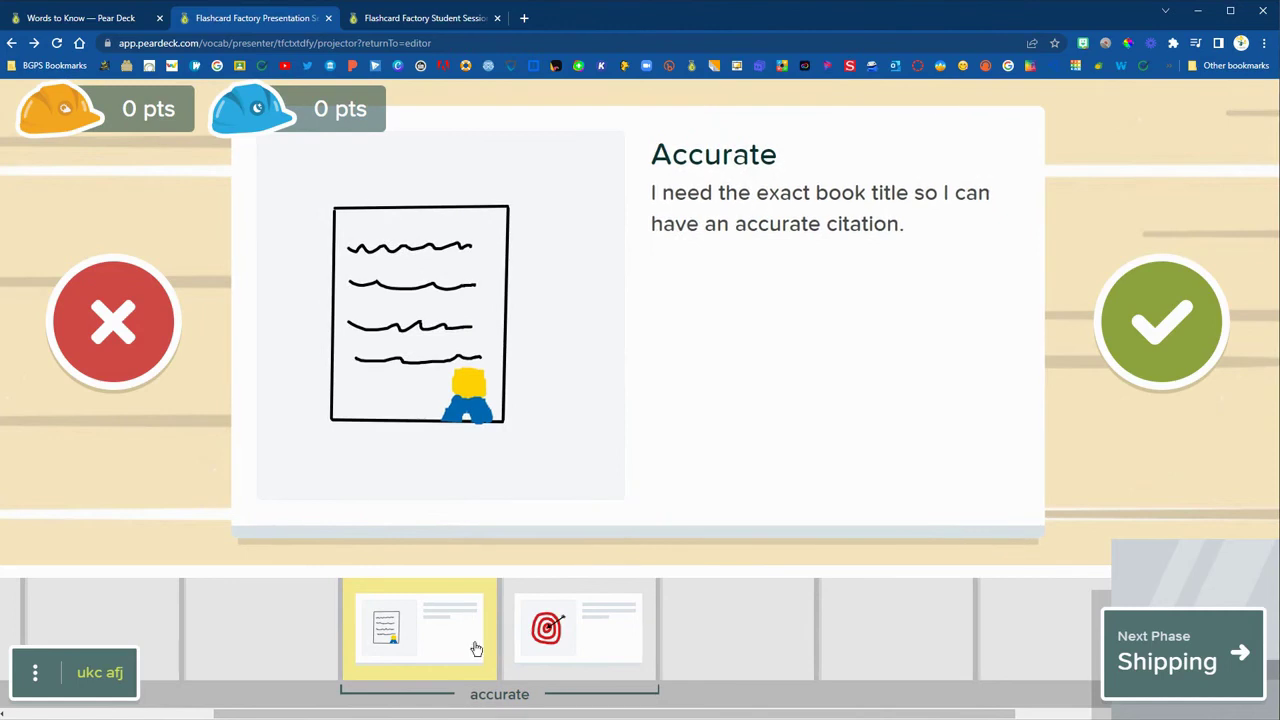
left_click(525, 648)
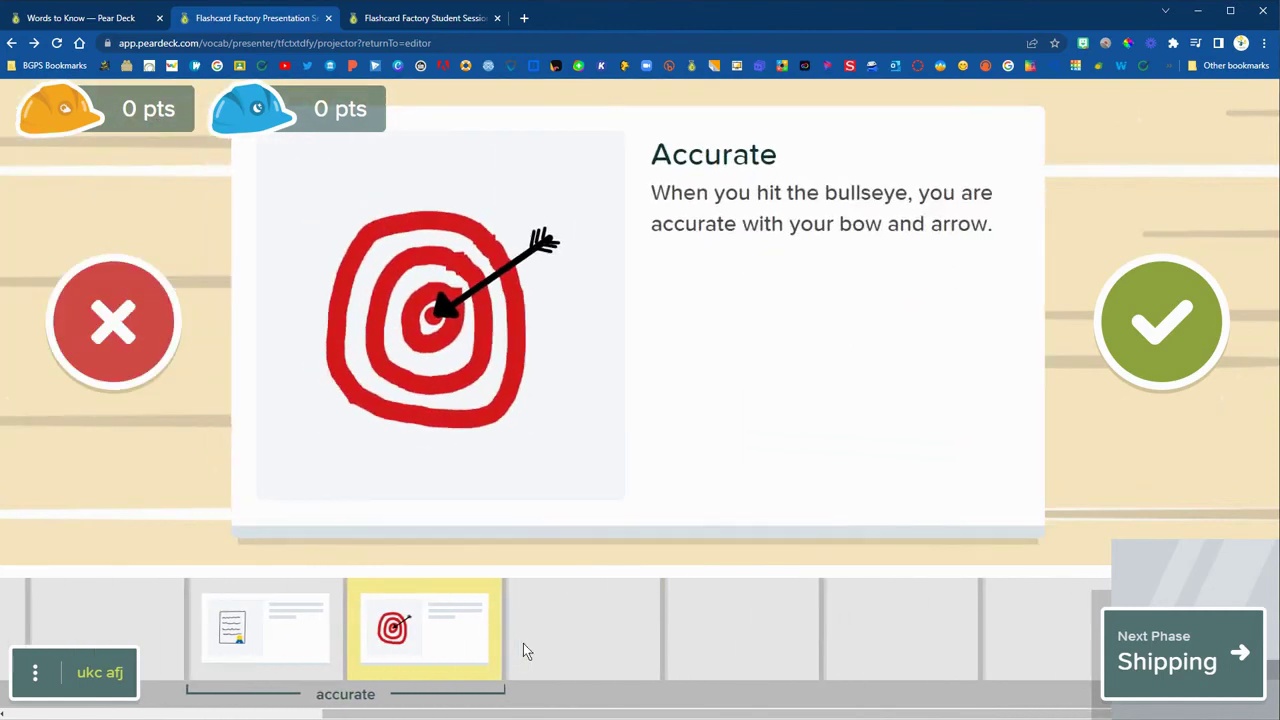
Step: Compare the book-citation card across the student session and teacher presenter views
left_click(478, 18)
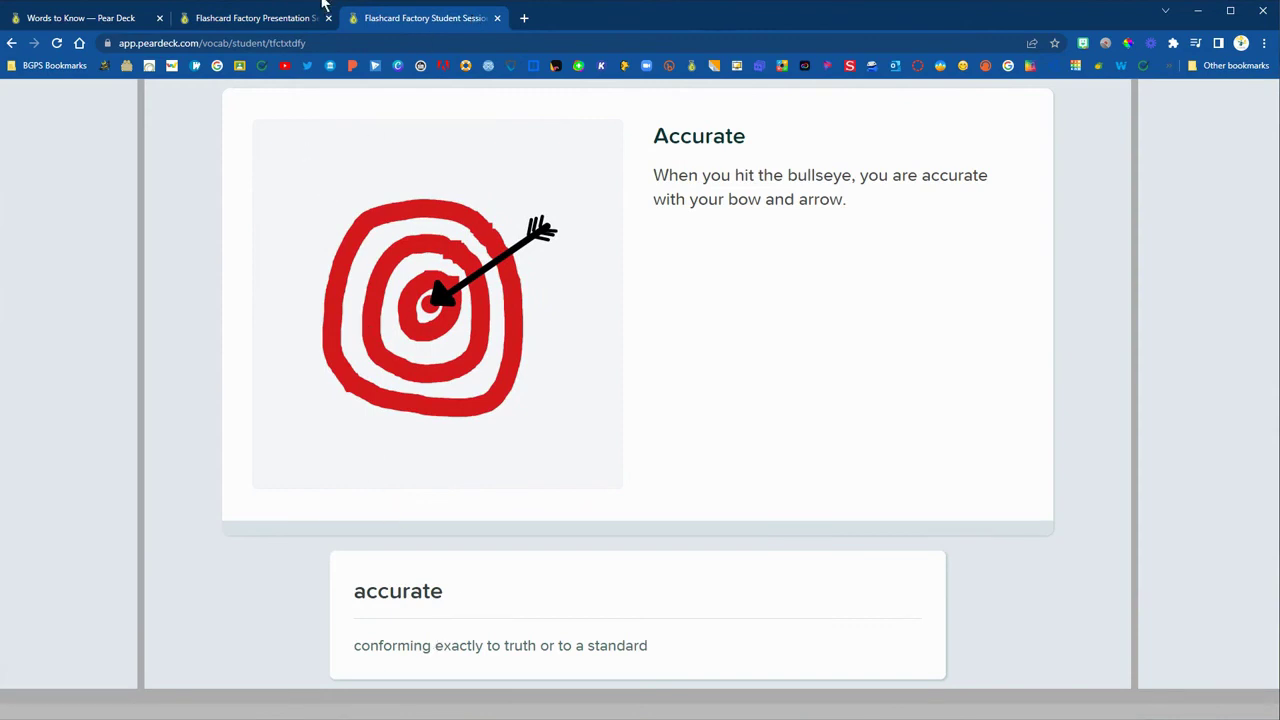
left_click(255, 18)
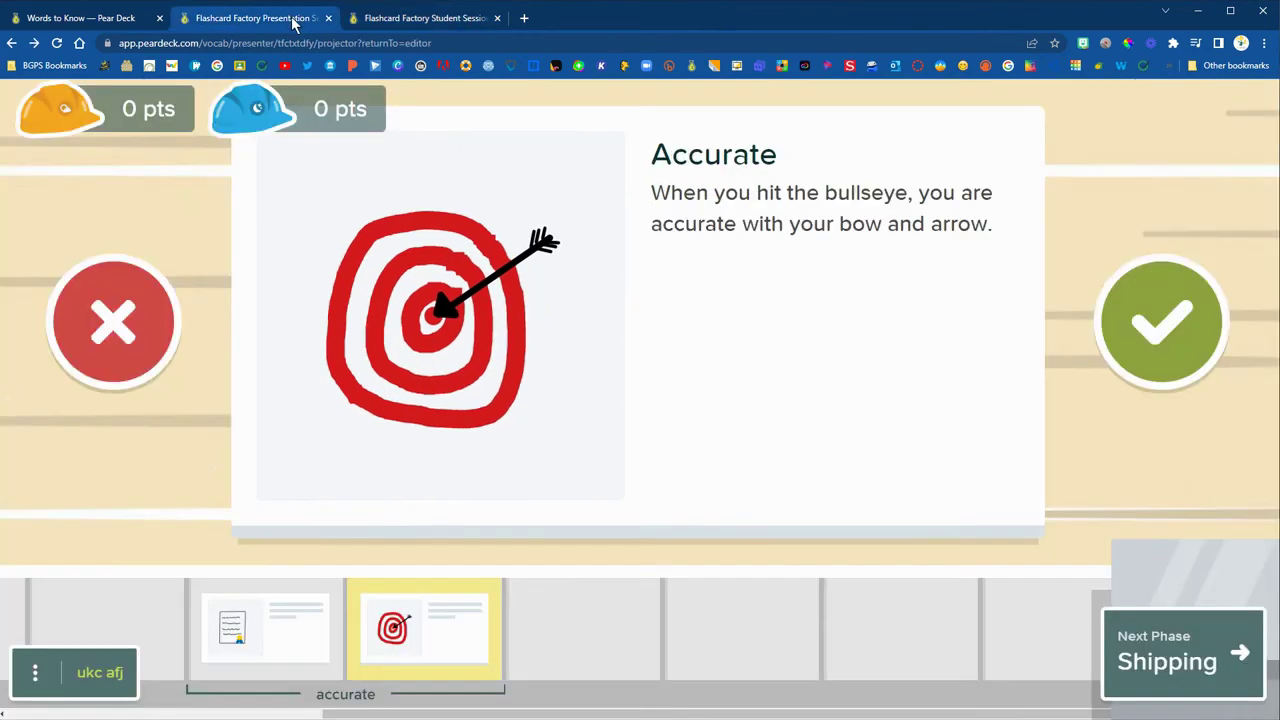
left_click(240, 630)
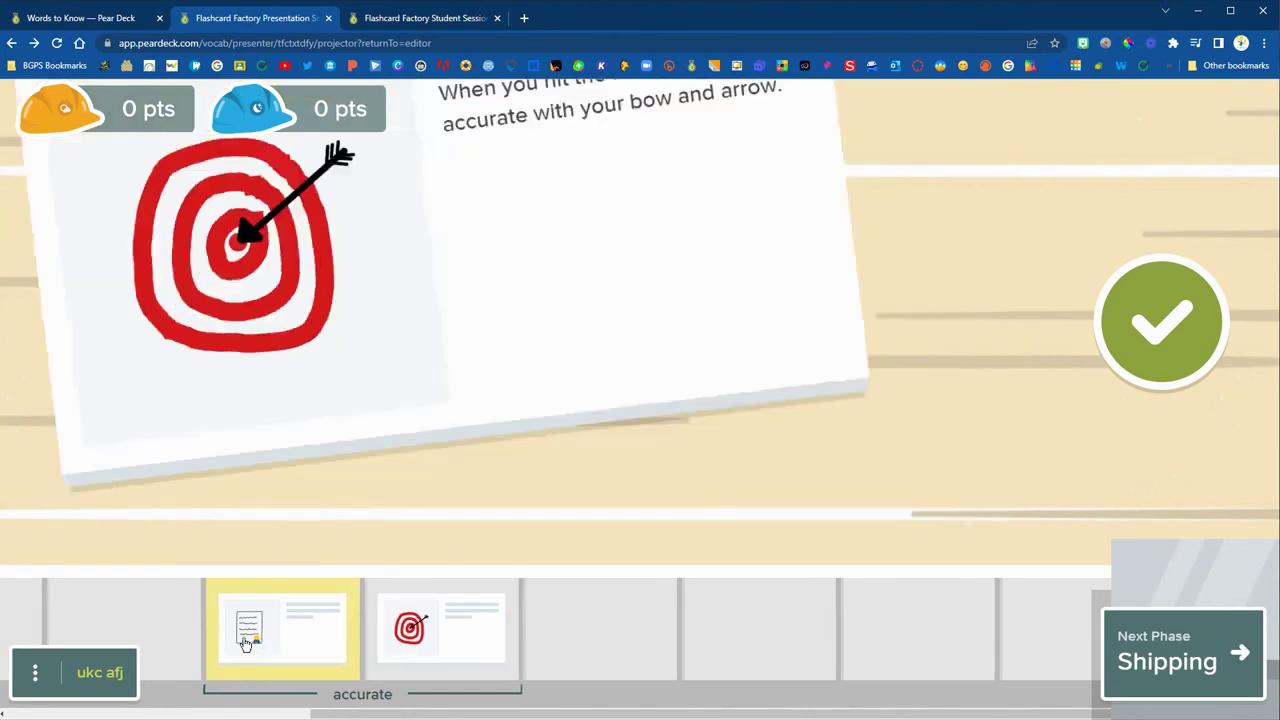
left_click(425, 19)
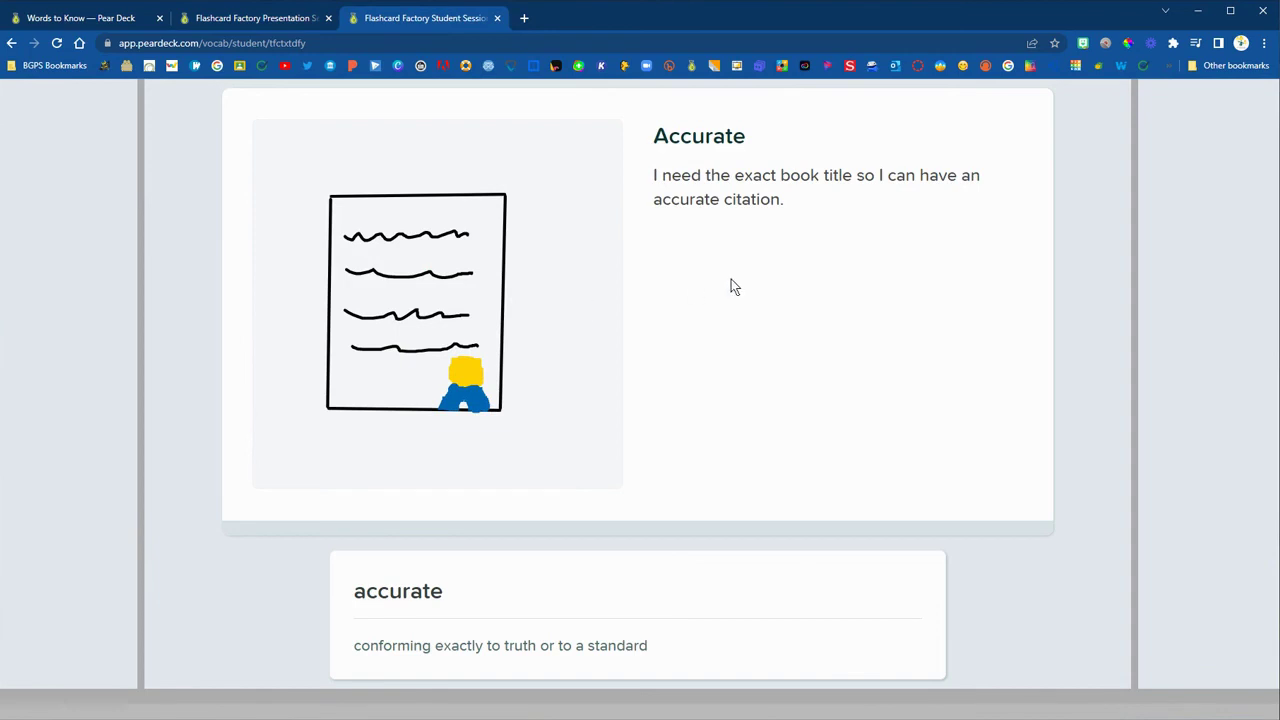
left_click(282, 18)
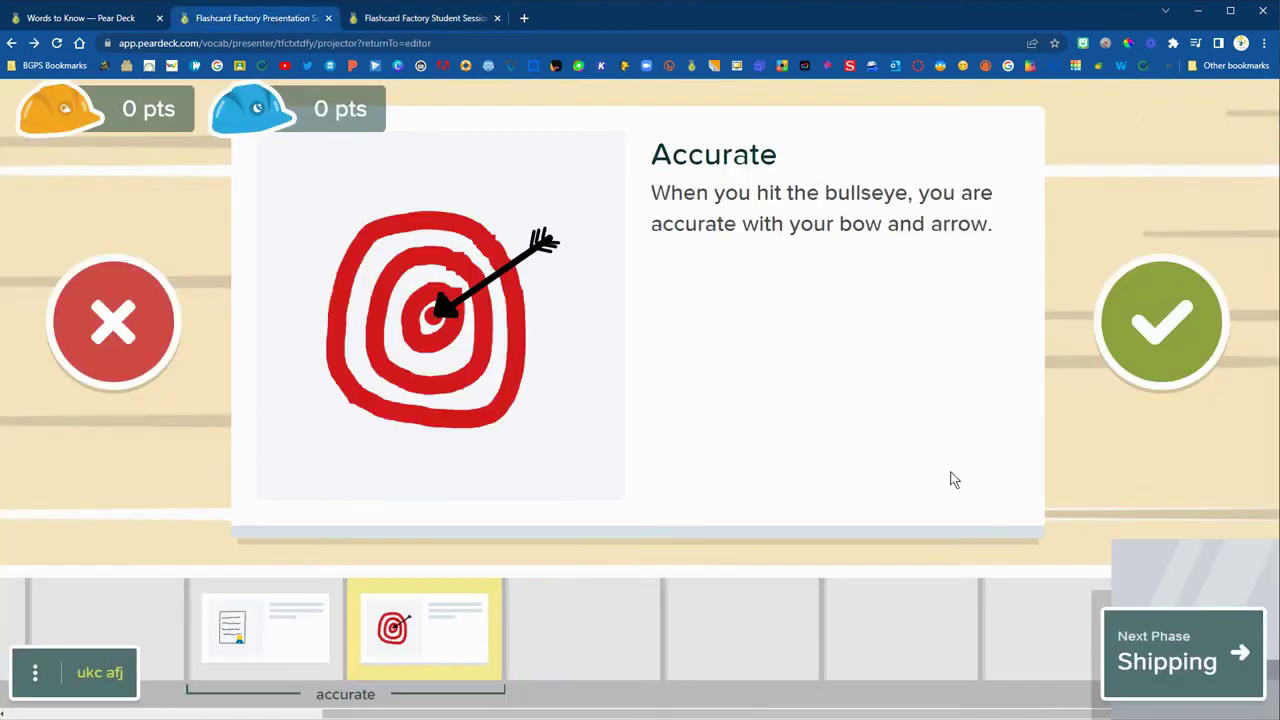
Step: Approve the bullseye example for 'accurate' and advance to the Shipping phase
left_click(1160, 333)
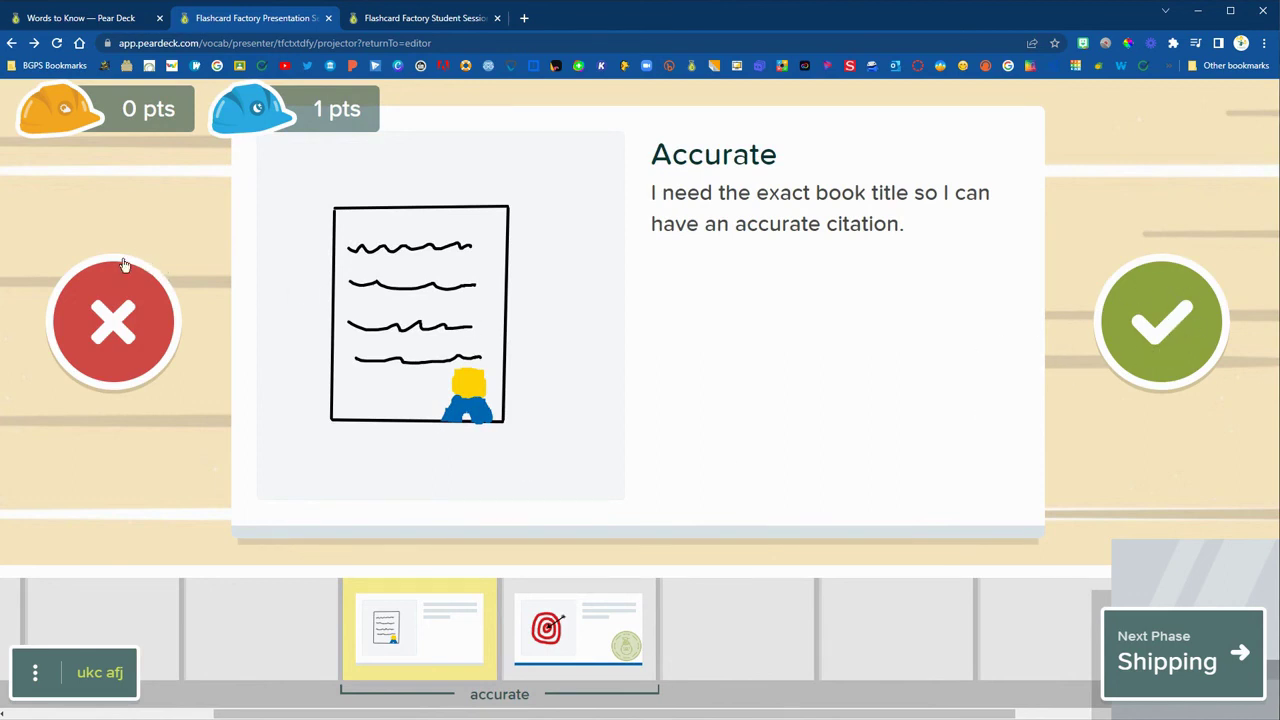
left_click(126, 325)
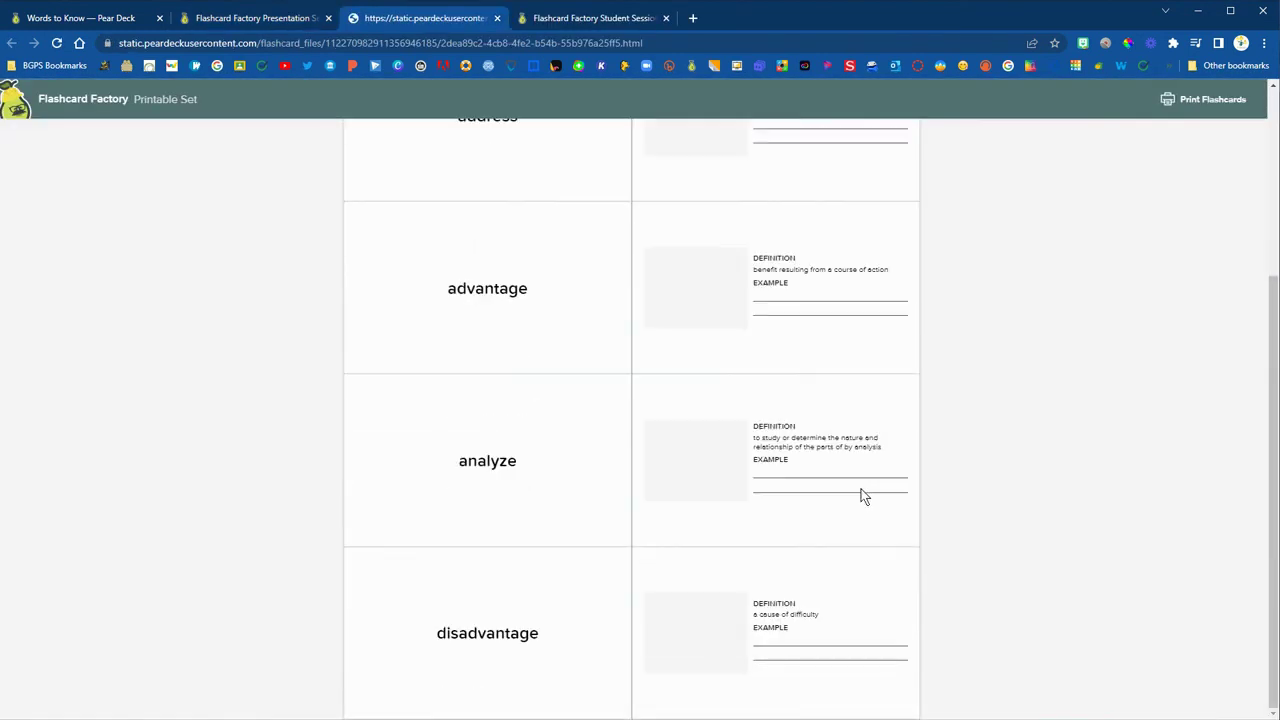
Step: Scroll through the printable set with the bullseye example, then close it
scroll(863, 497, "up", 3)
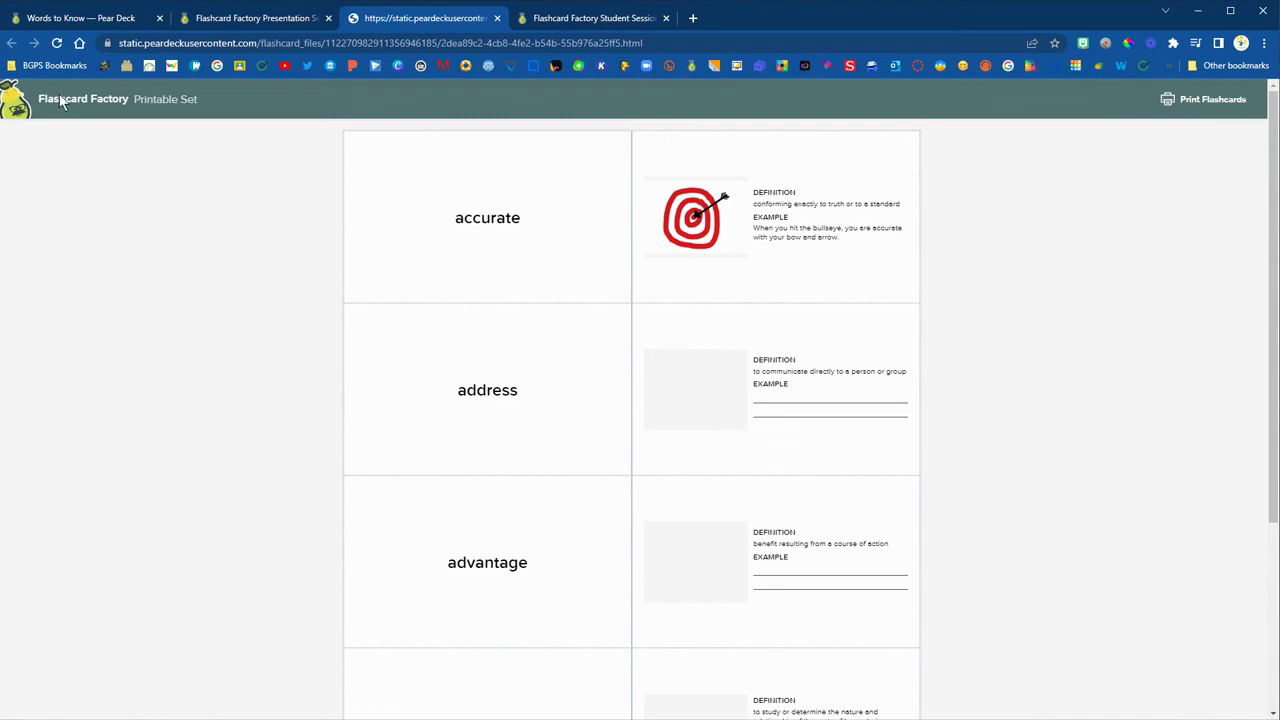
left_click(497, 18)
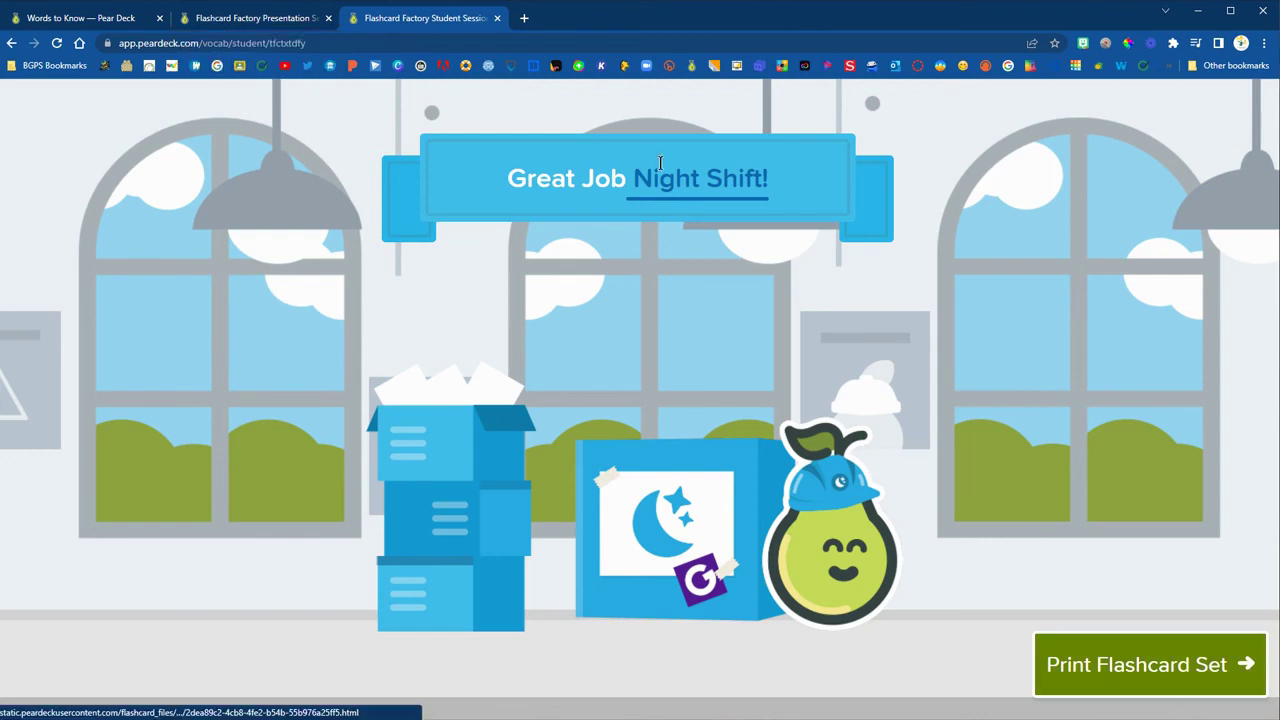
Step: Open the printable flashcard set and set the print destination to Save as PDF
left_click(1125, 666)
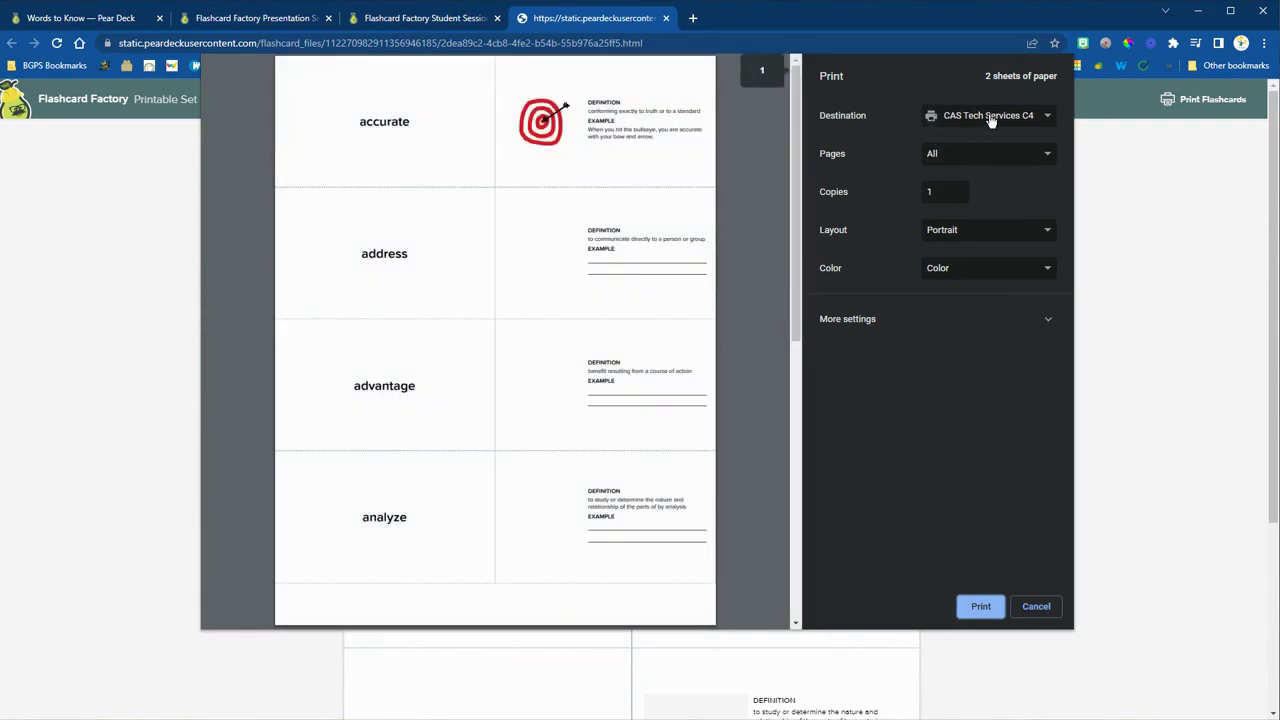
left_click(990, 117)
left_click(985, 160)
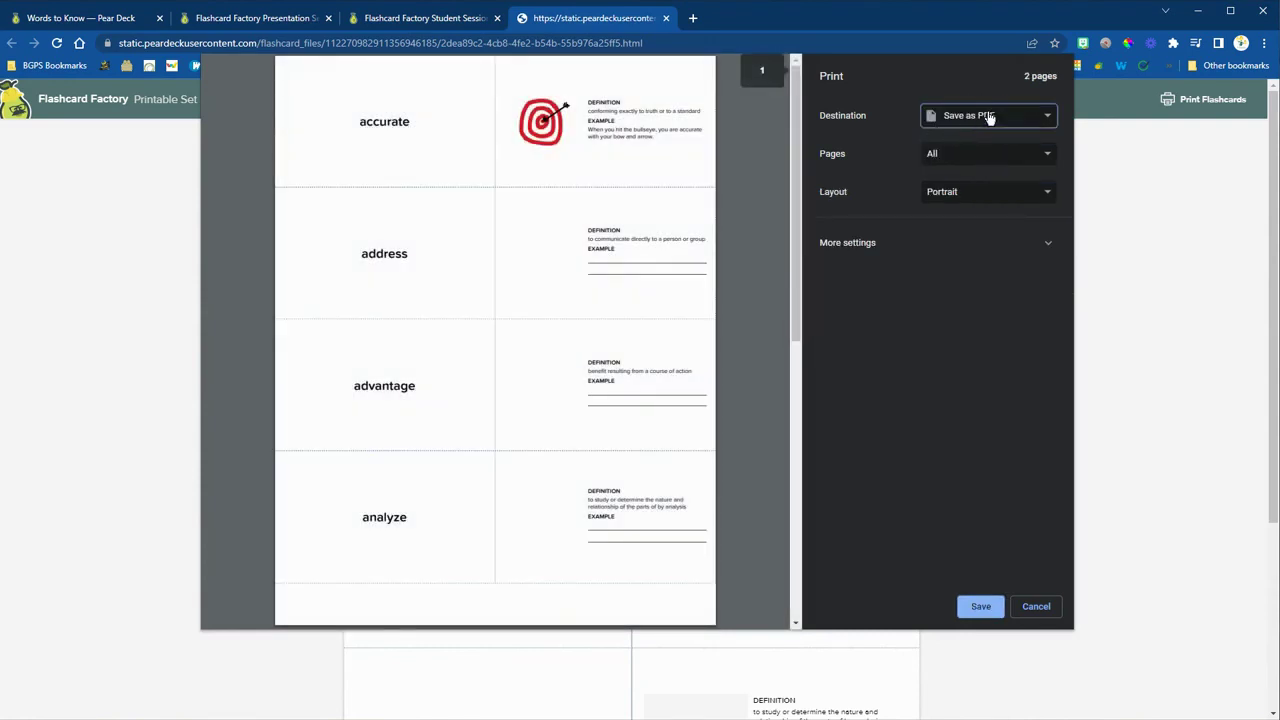
Step: Close the print preview and printable set, then open the presenter's session menu
left_click(1034, 607)
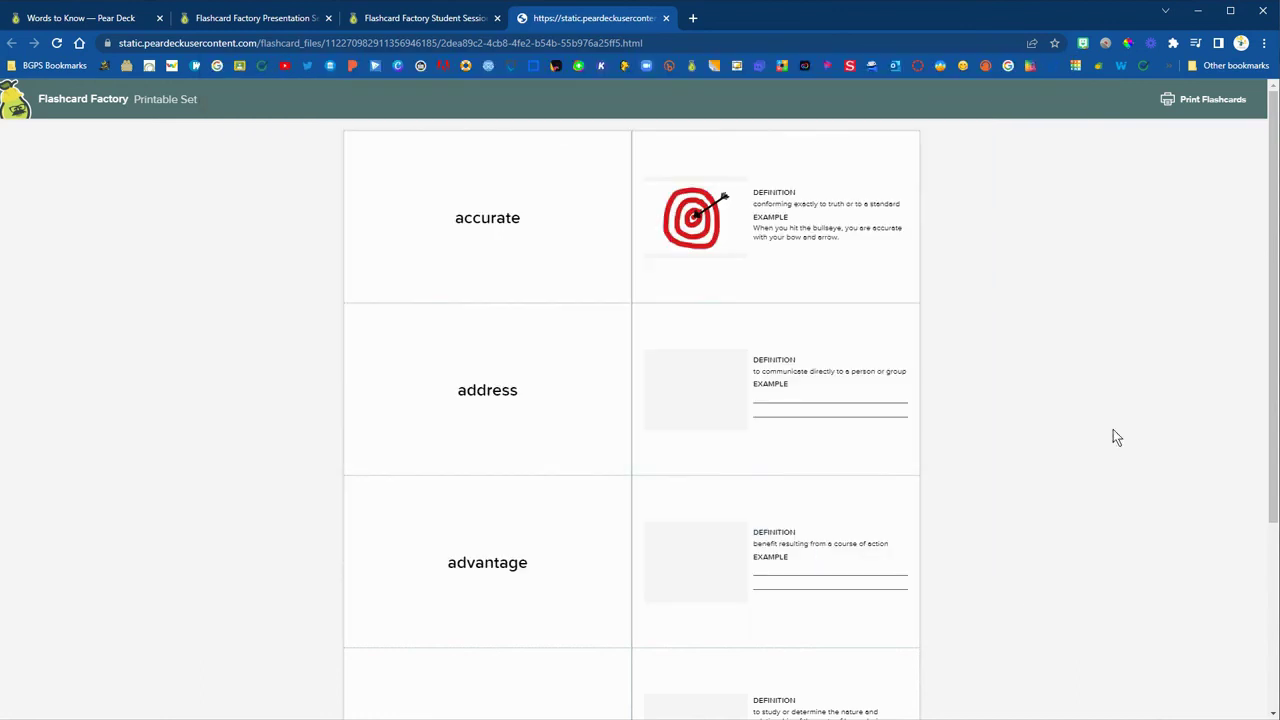
left_click(666, 18)
left_click(305, 20)
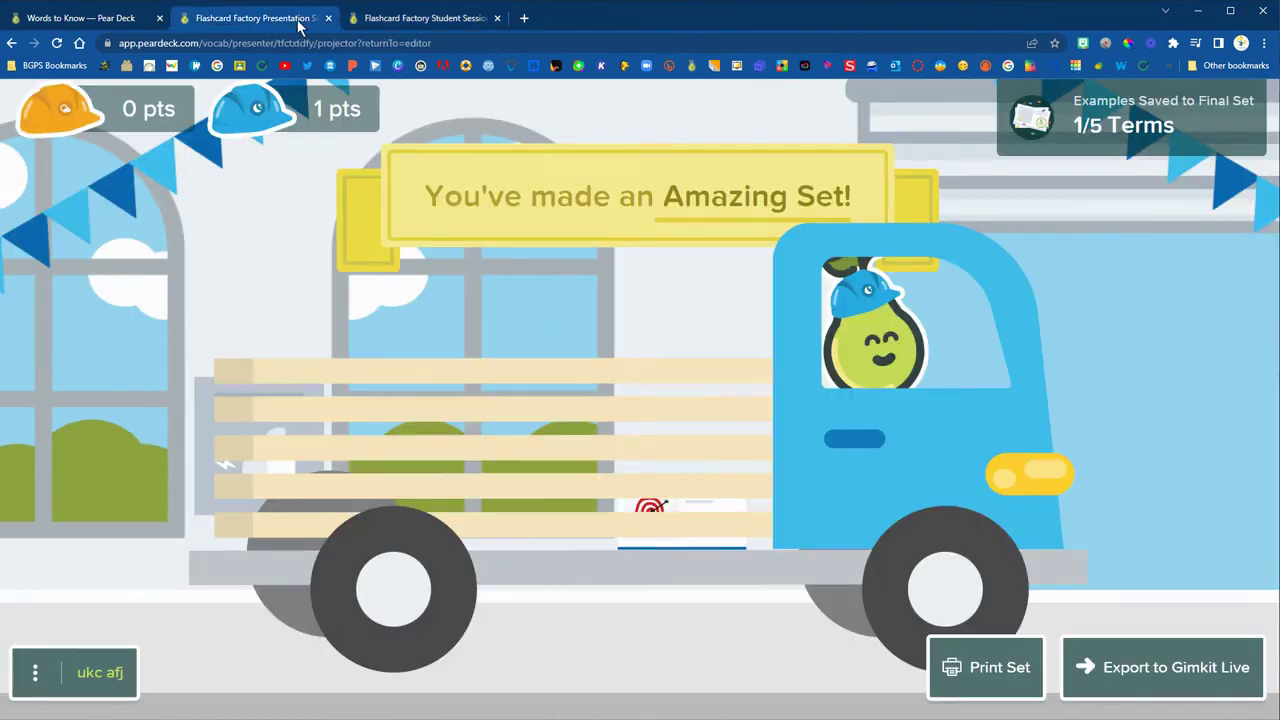
left_click(35, 670)
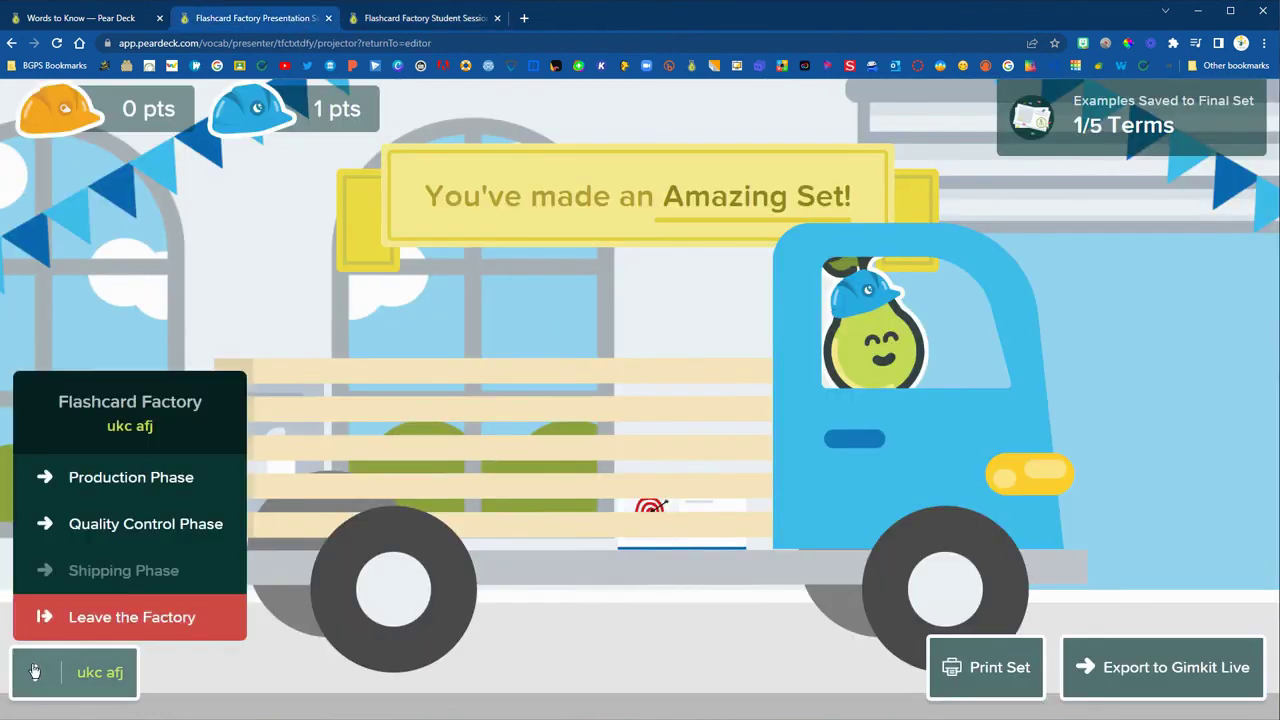